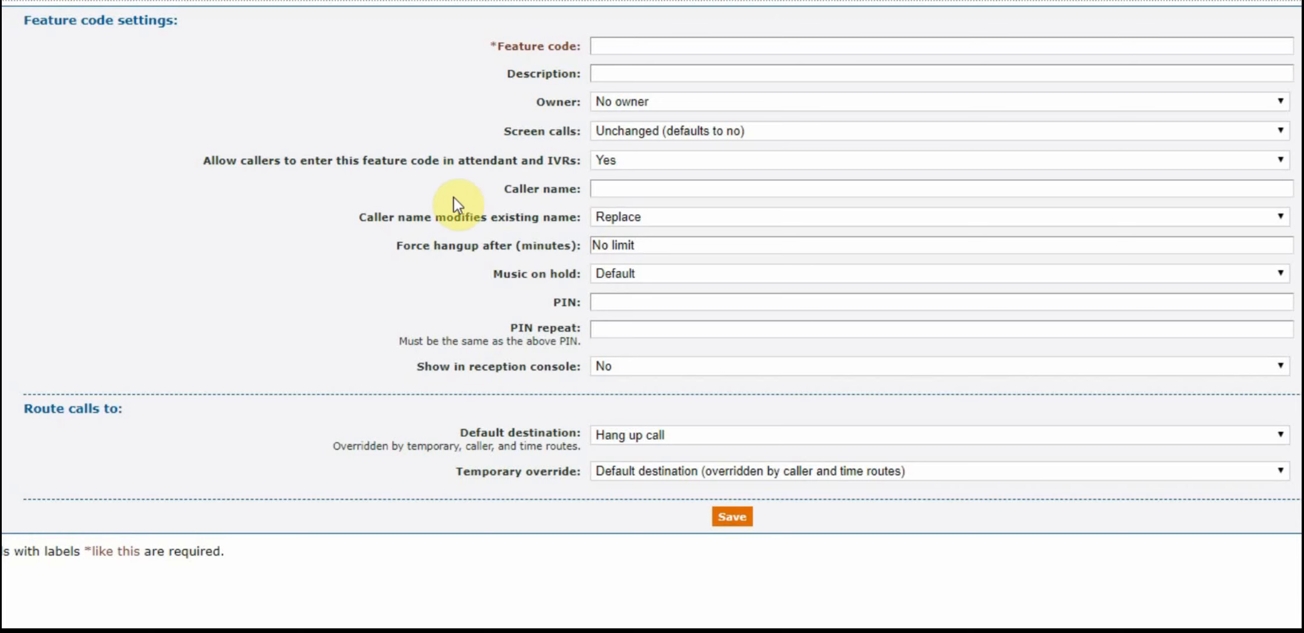
Set the new feature code to 200, route its calls by default to the Sales hunt group, and save it.
click(643, 46)
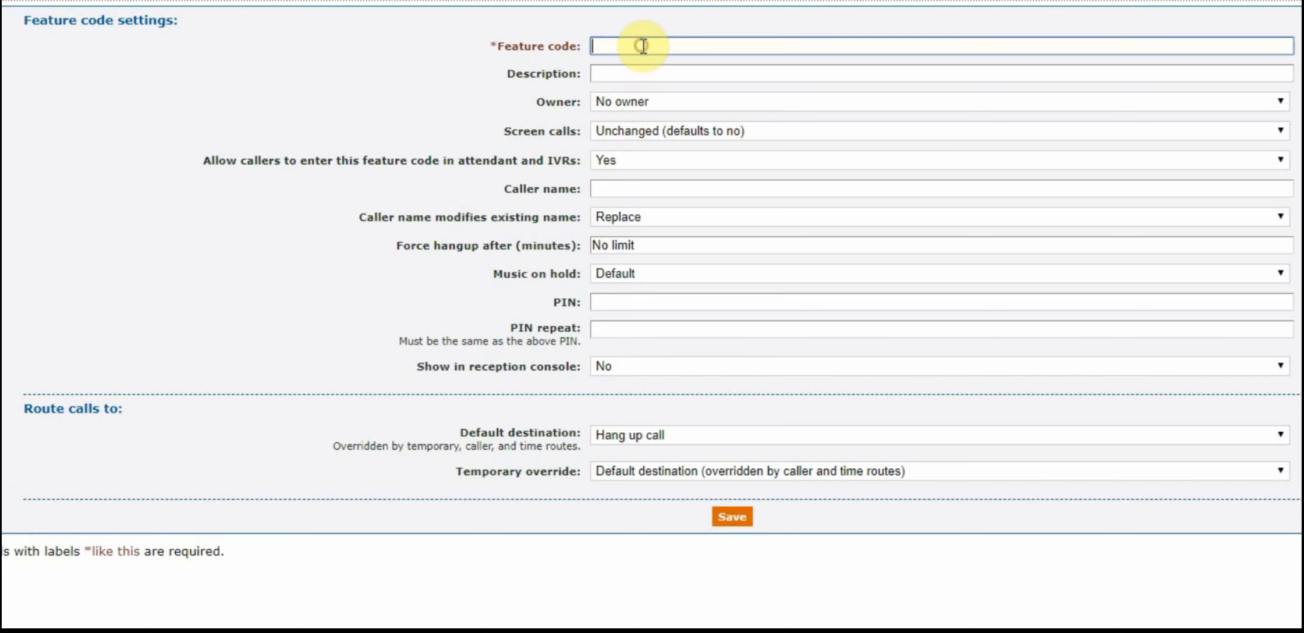
text(200)
click(417, 95)
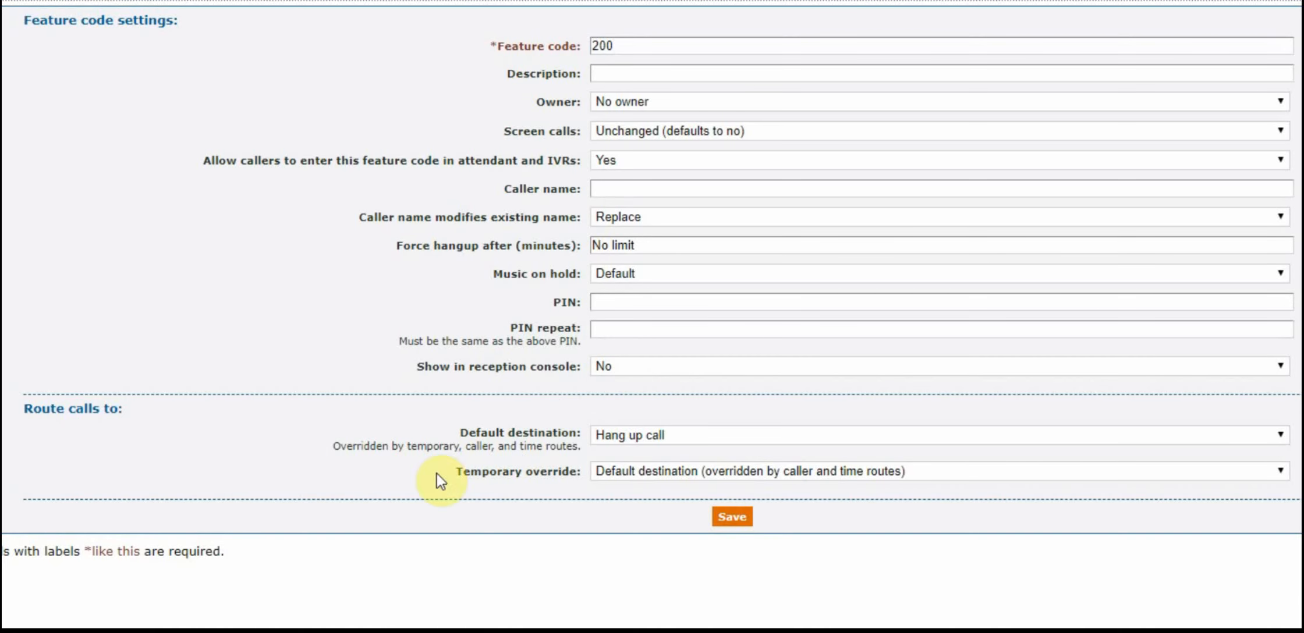
click(662, 437)
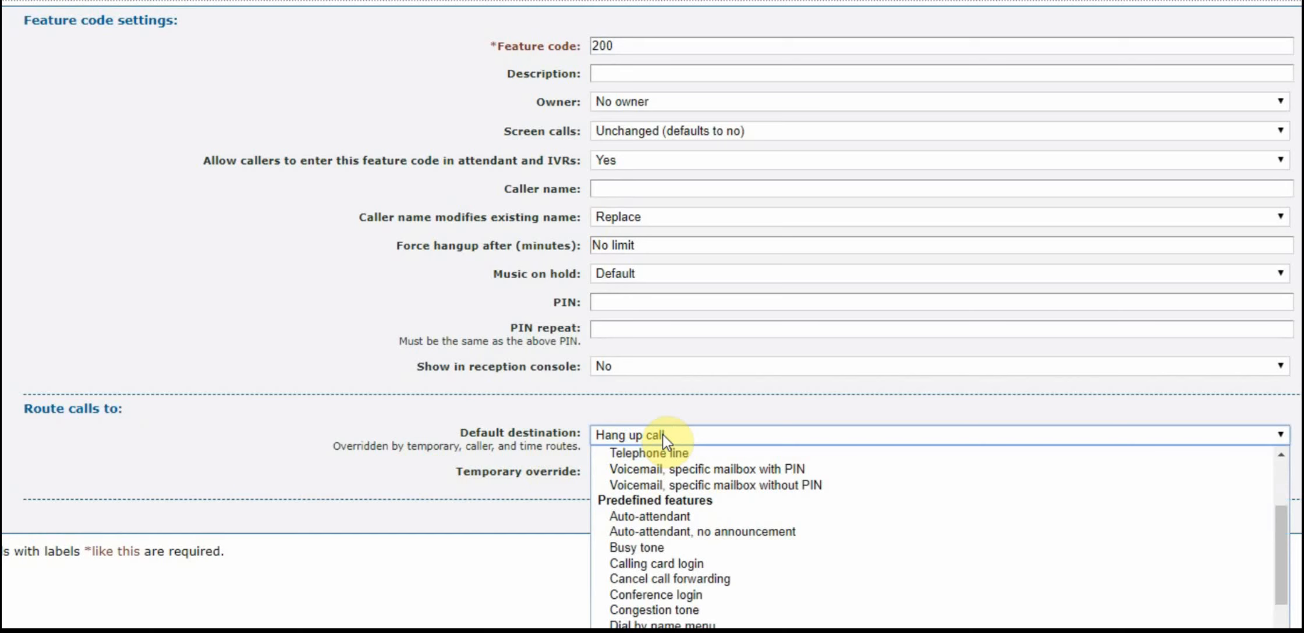
scroll(700, 504, up, 1)
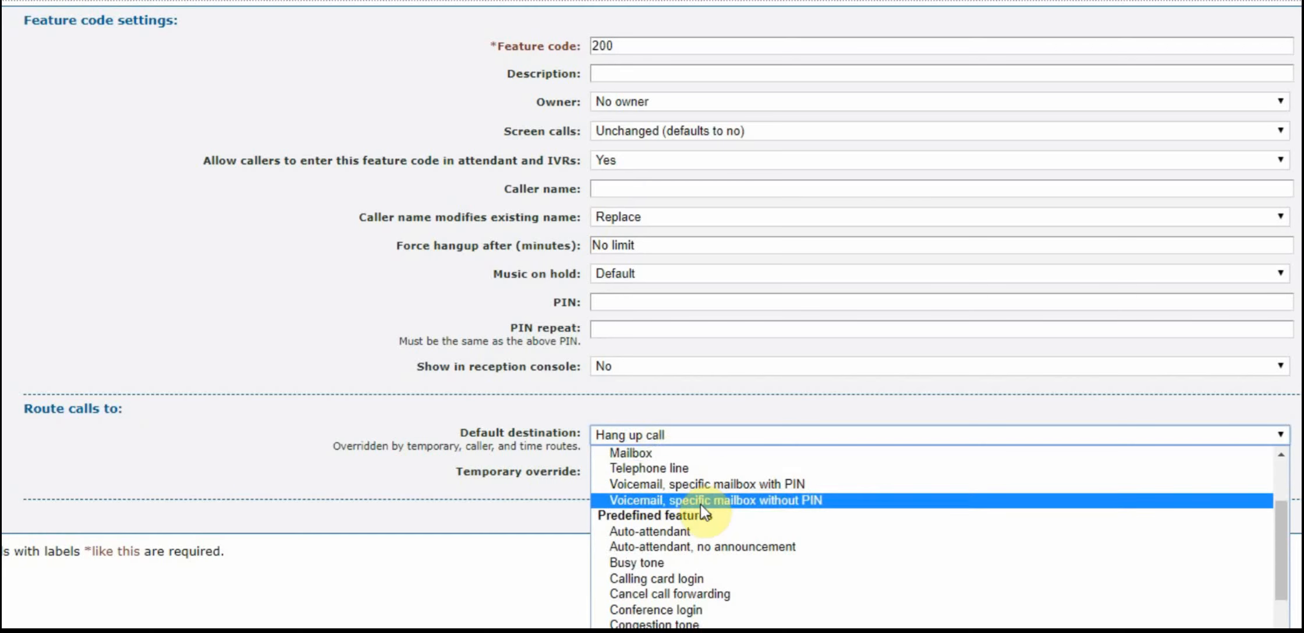
scroll(707, 528, up, 3)
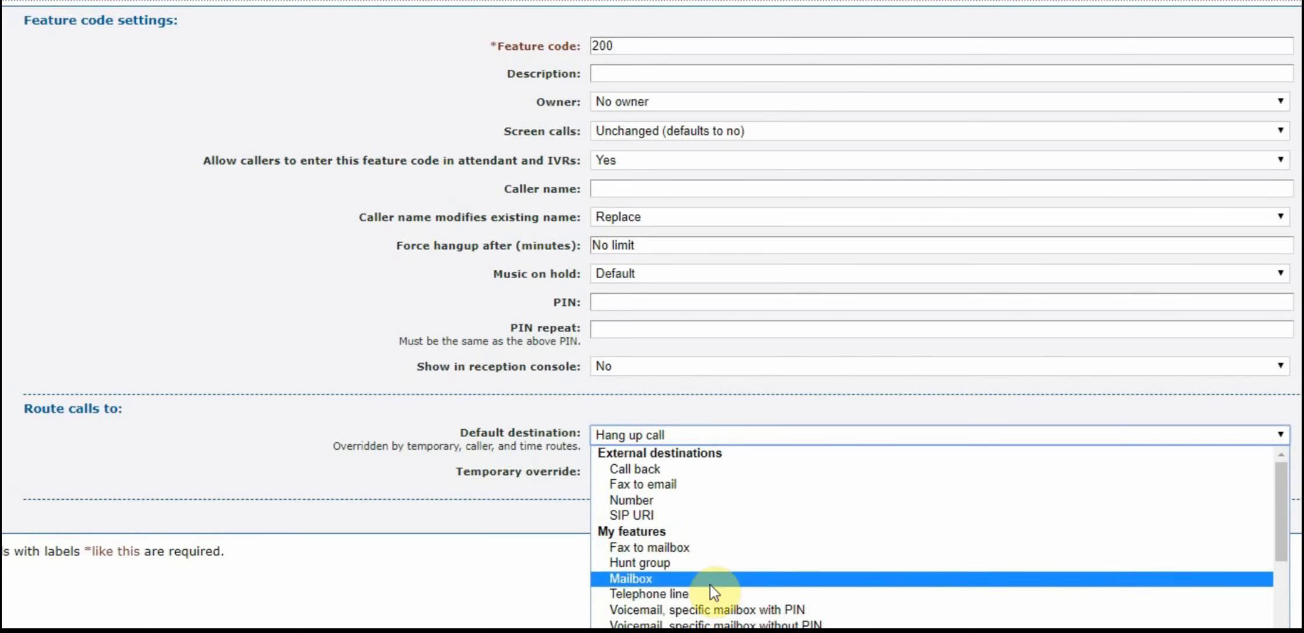
click(651, 564)
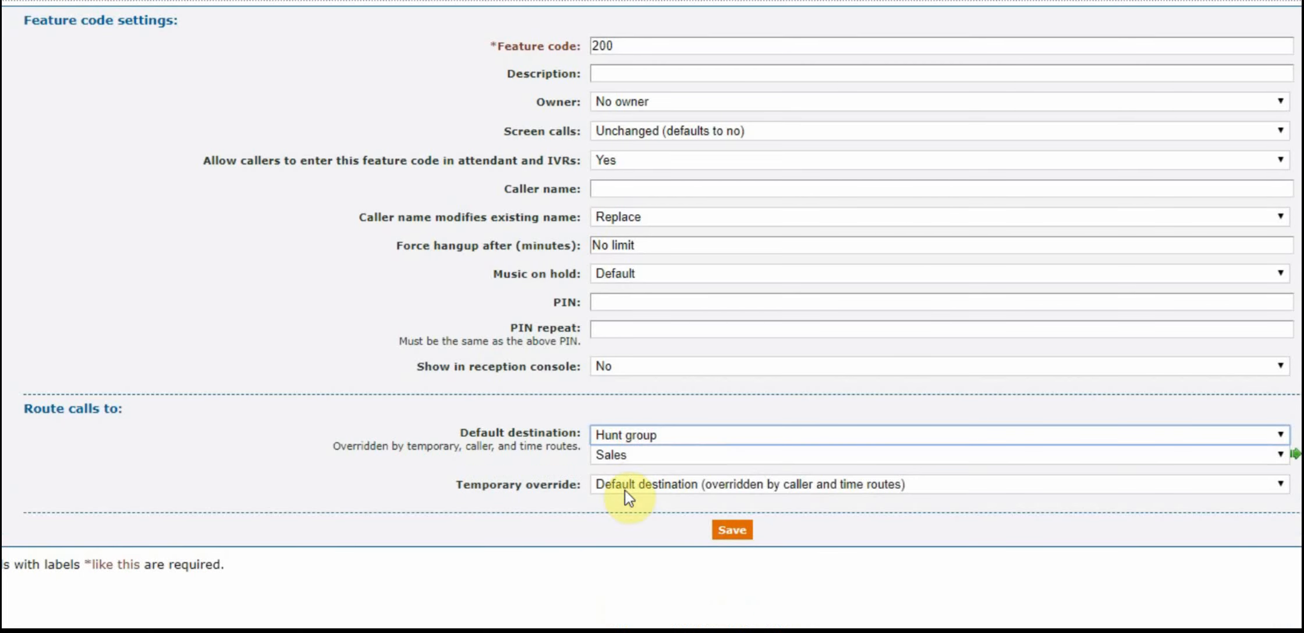
click(628, 455)
click(628, 455)
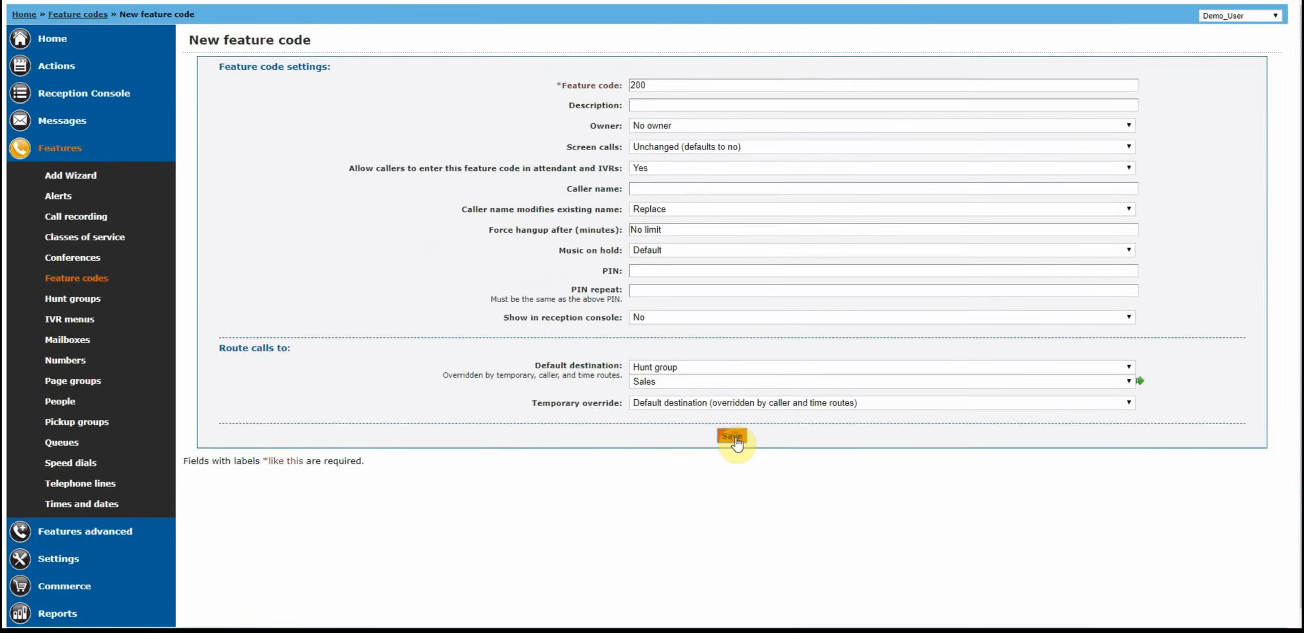
click(735, 531)
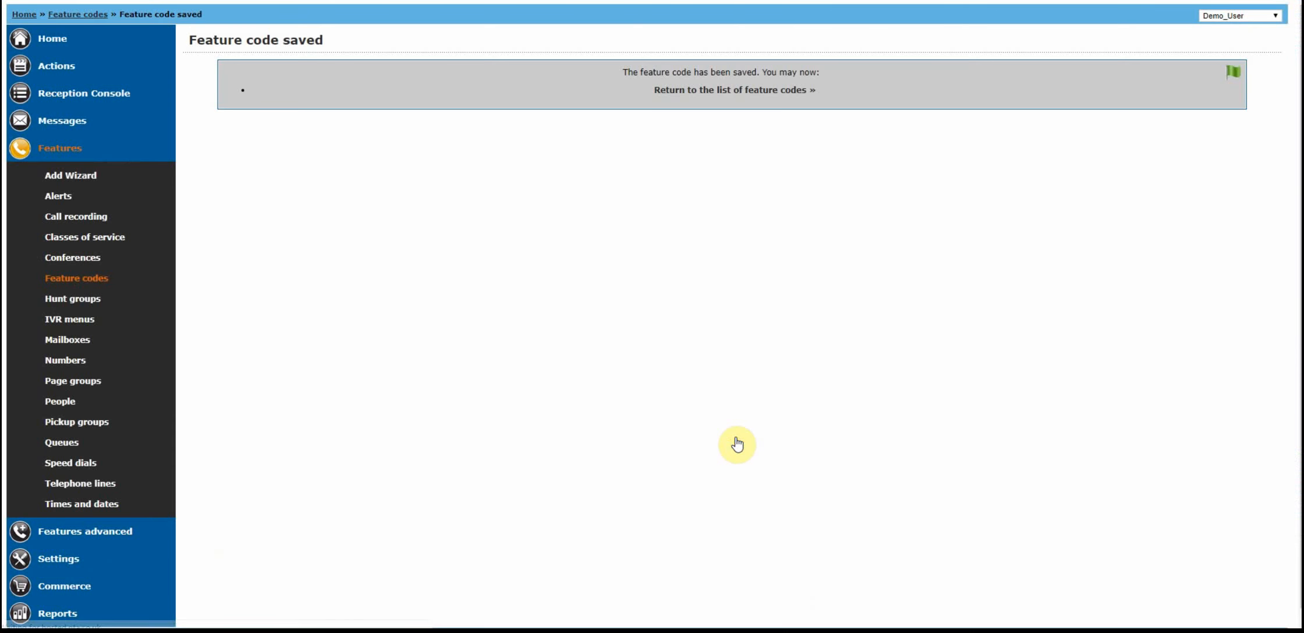
Return to the feature code list and examine the destination assigned to code 200.
click(742, 92)
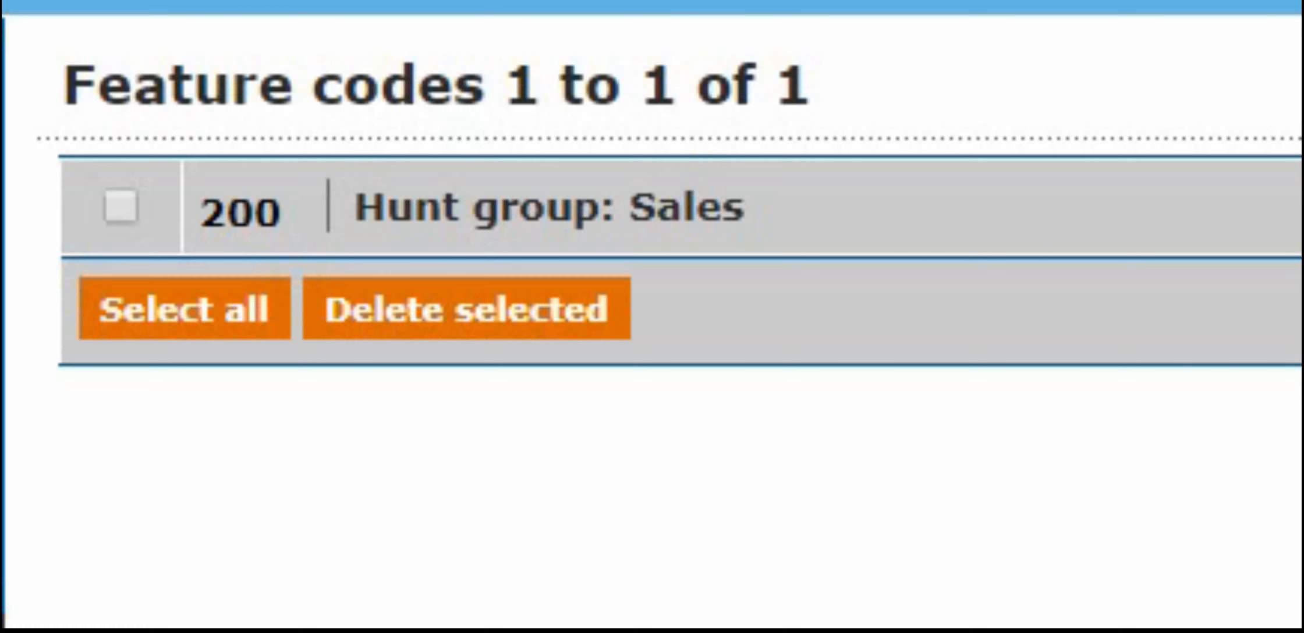
drag(628, 208, 744, 208)
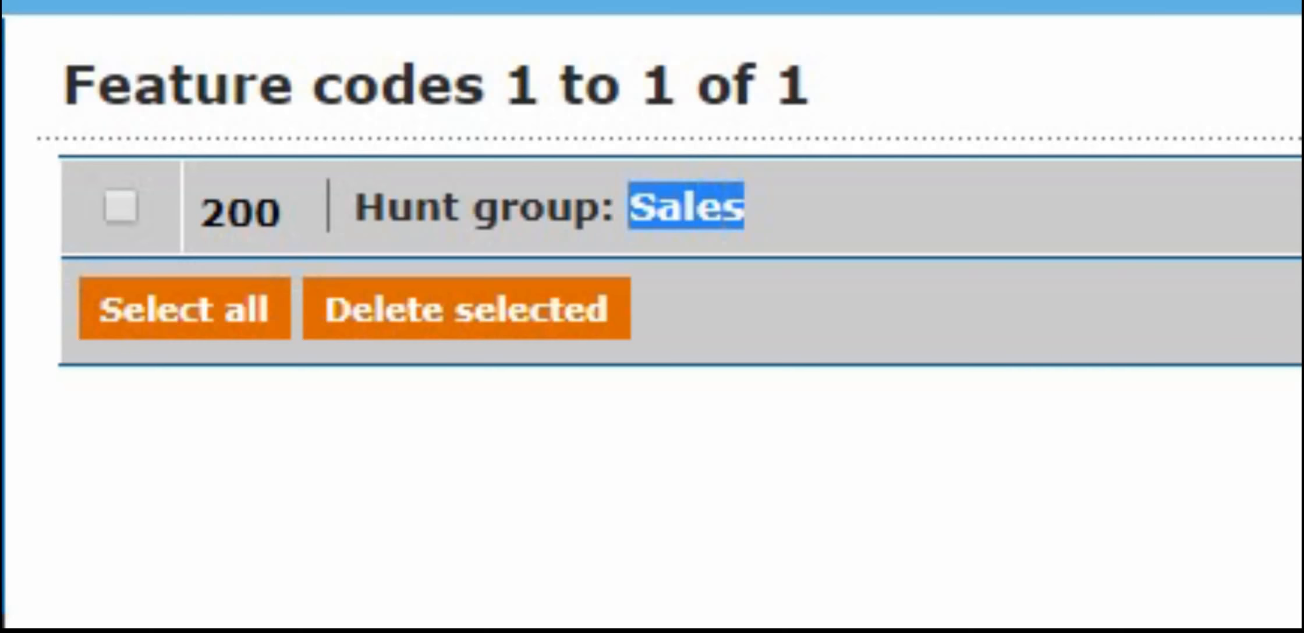
click(742, 207)
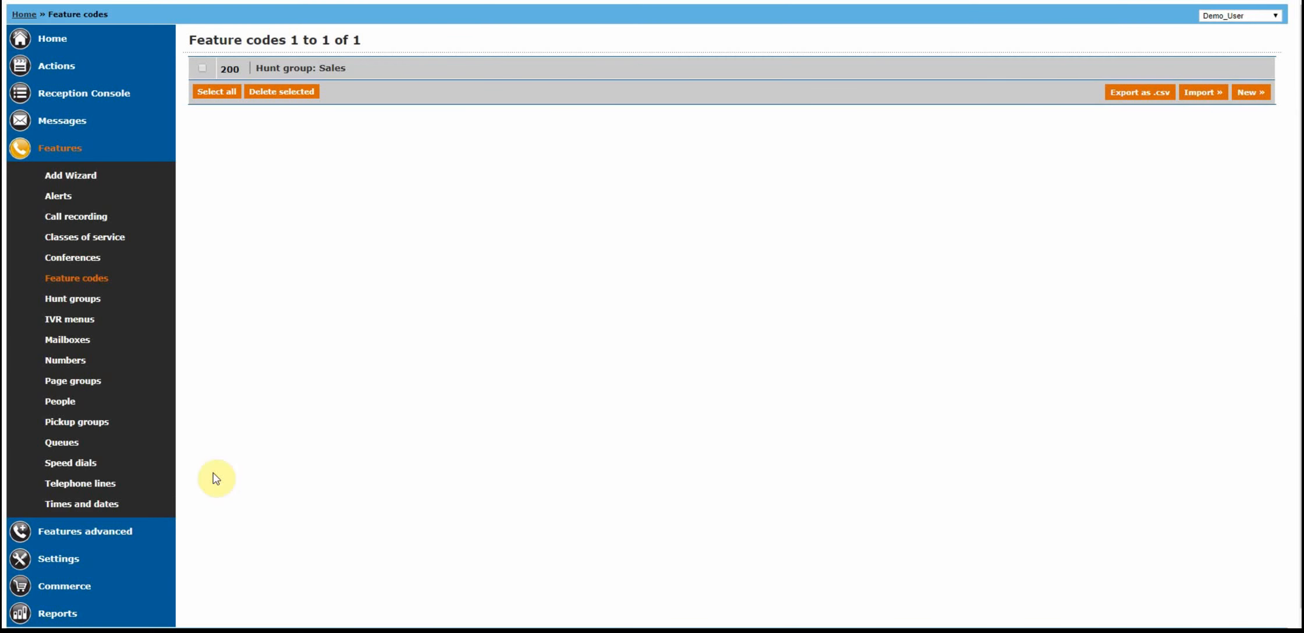
View the list of telephone lines and examine the last four digits of the first line.
click(105, 483)
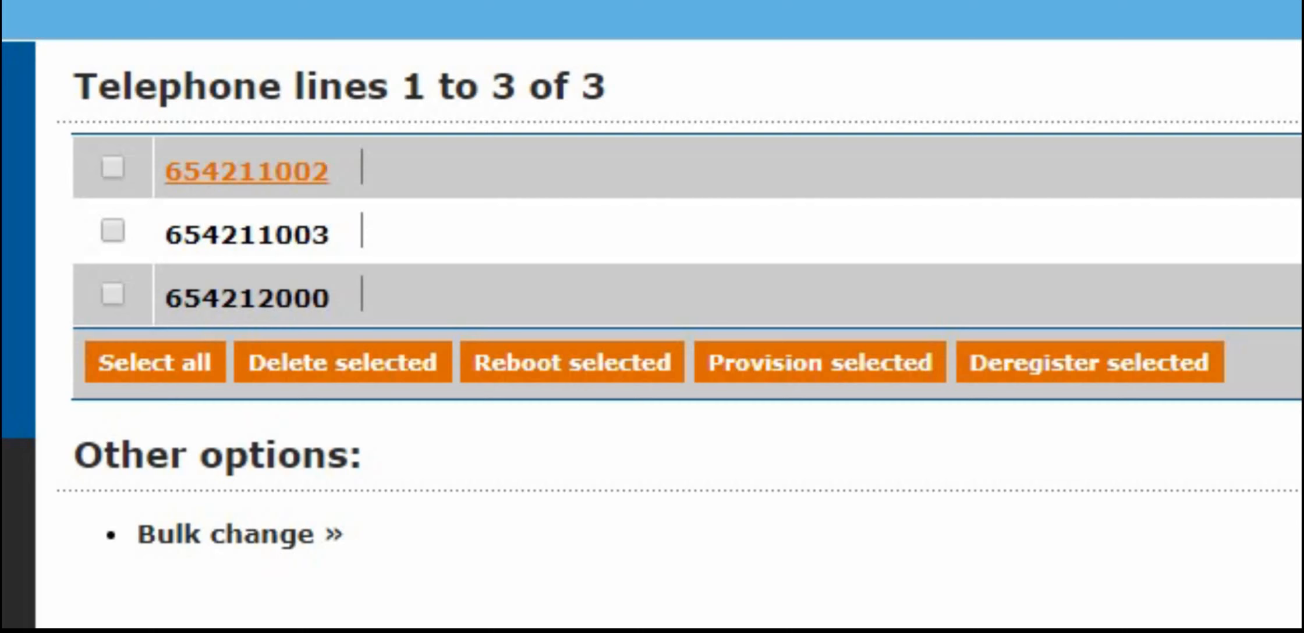
drag(330, 172, 256, 171)
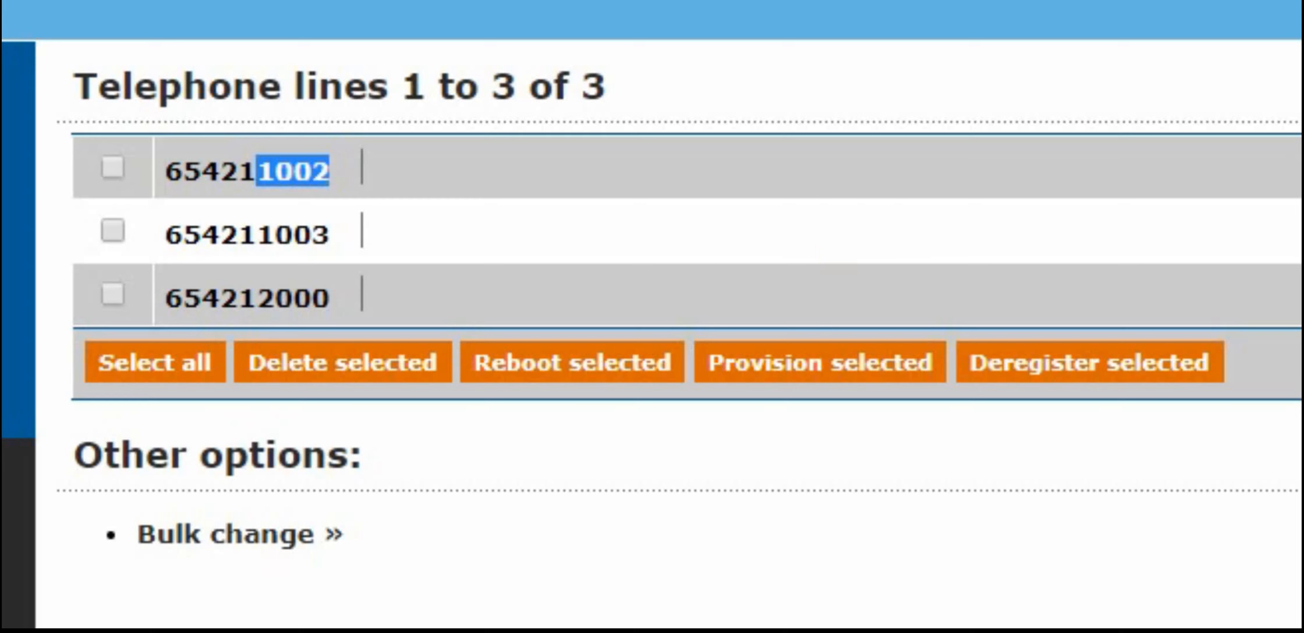
click(603, 629)
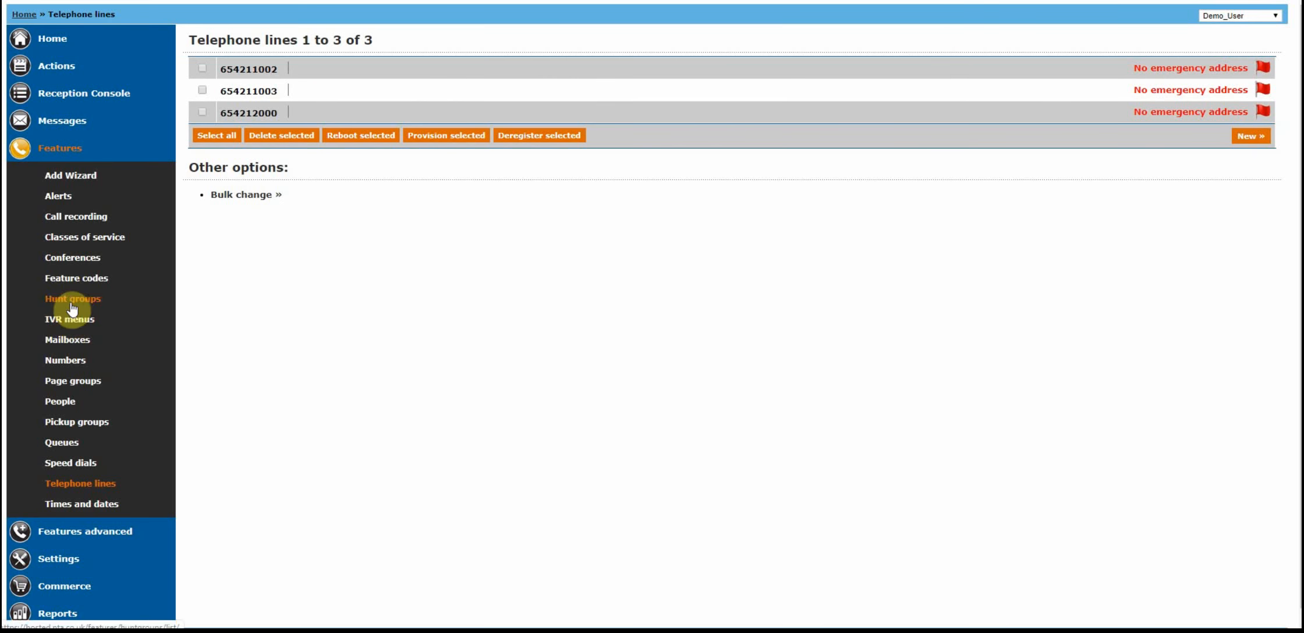
Create feature code 12 with the first telephone line as its default destination and save it.
click(69, 280)
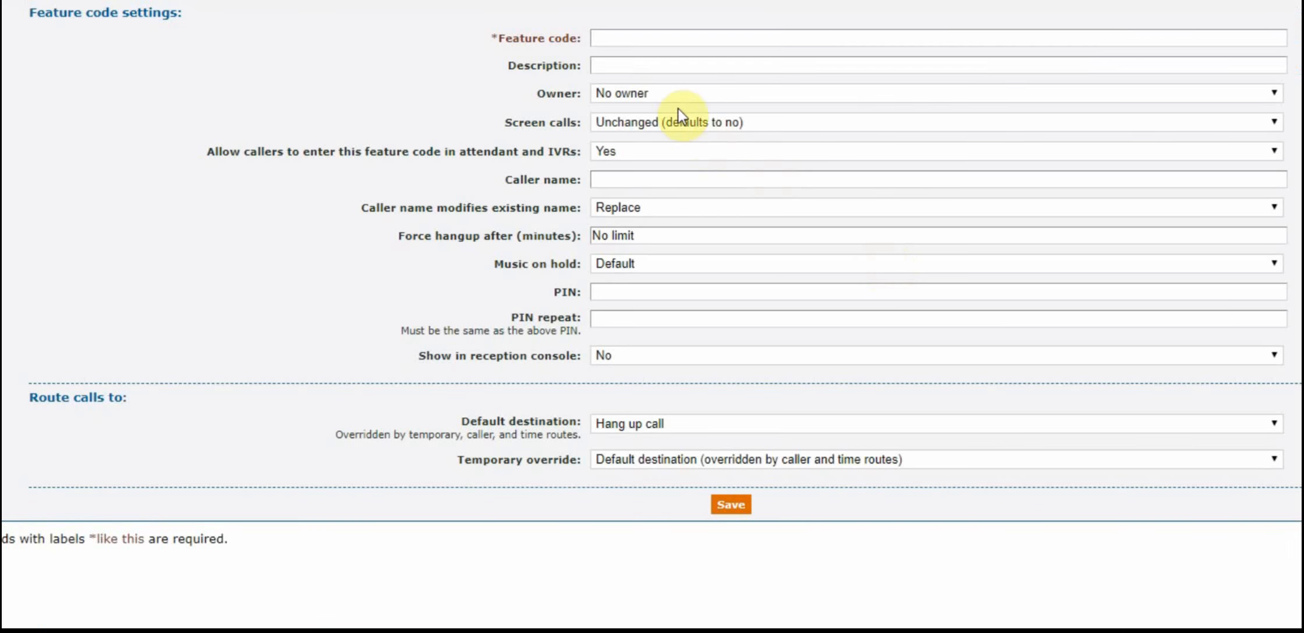
click(632, 37)
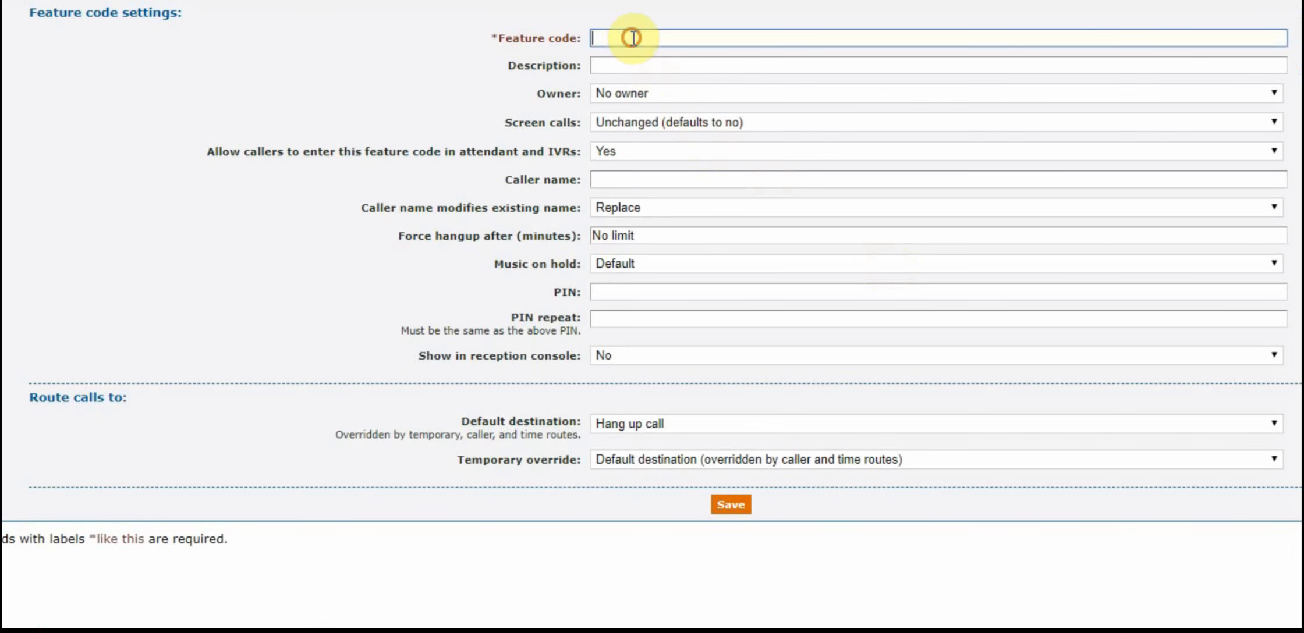
text(12)
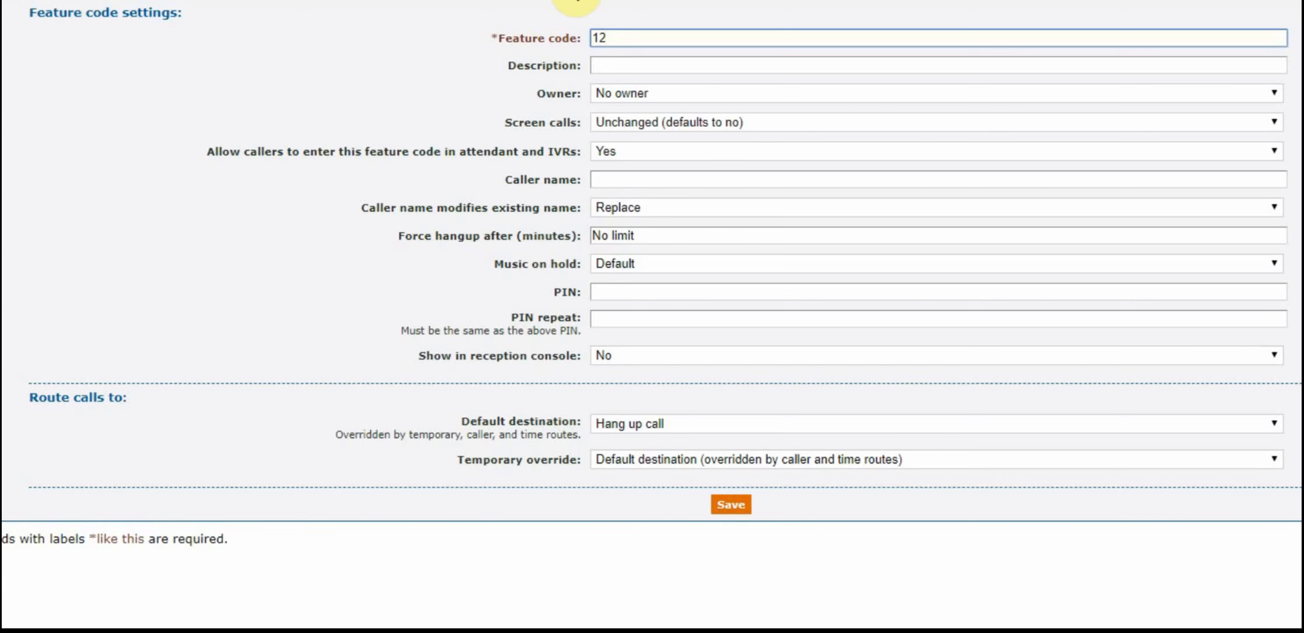
click(290, 212)
click(691, 426)
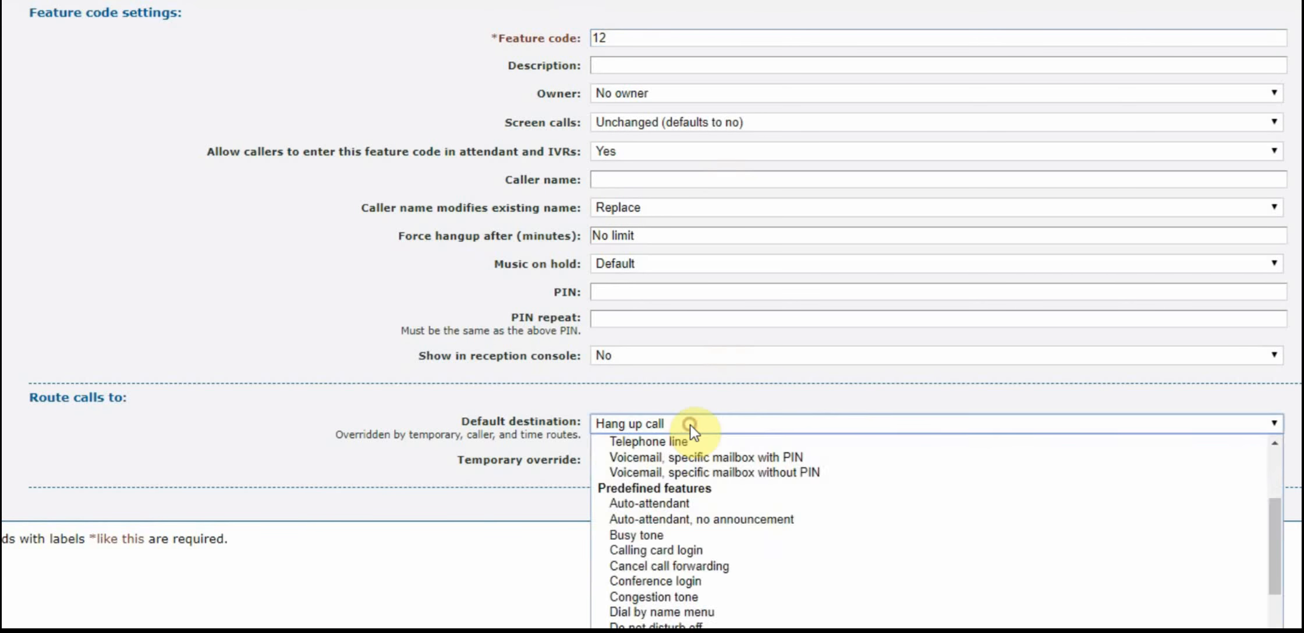
click(678, 440)
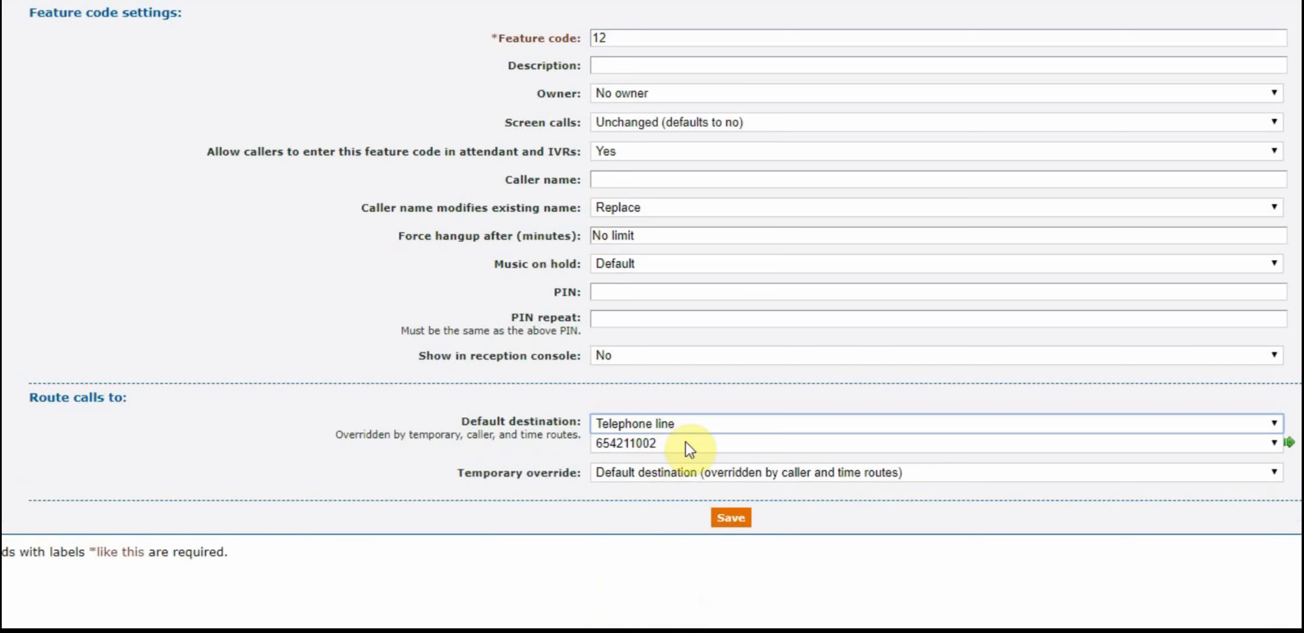
click(730, 520)
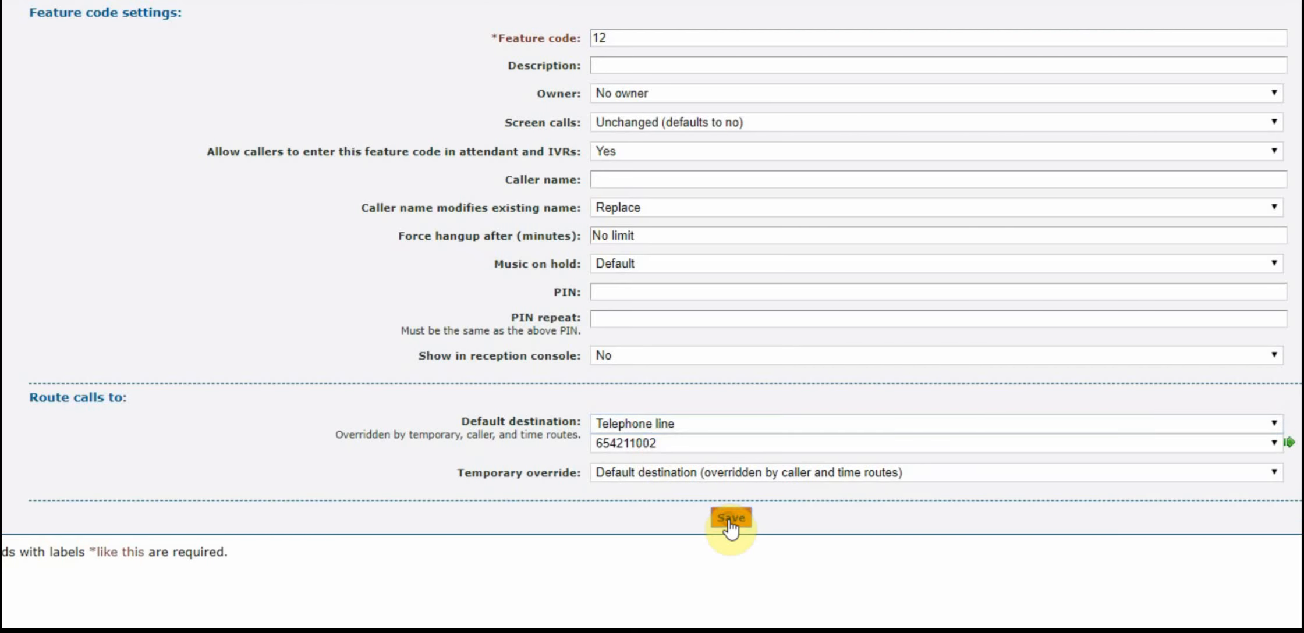
Create feature code 13 with the second telephone line as its default destination and save it.
click(735, 44)
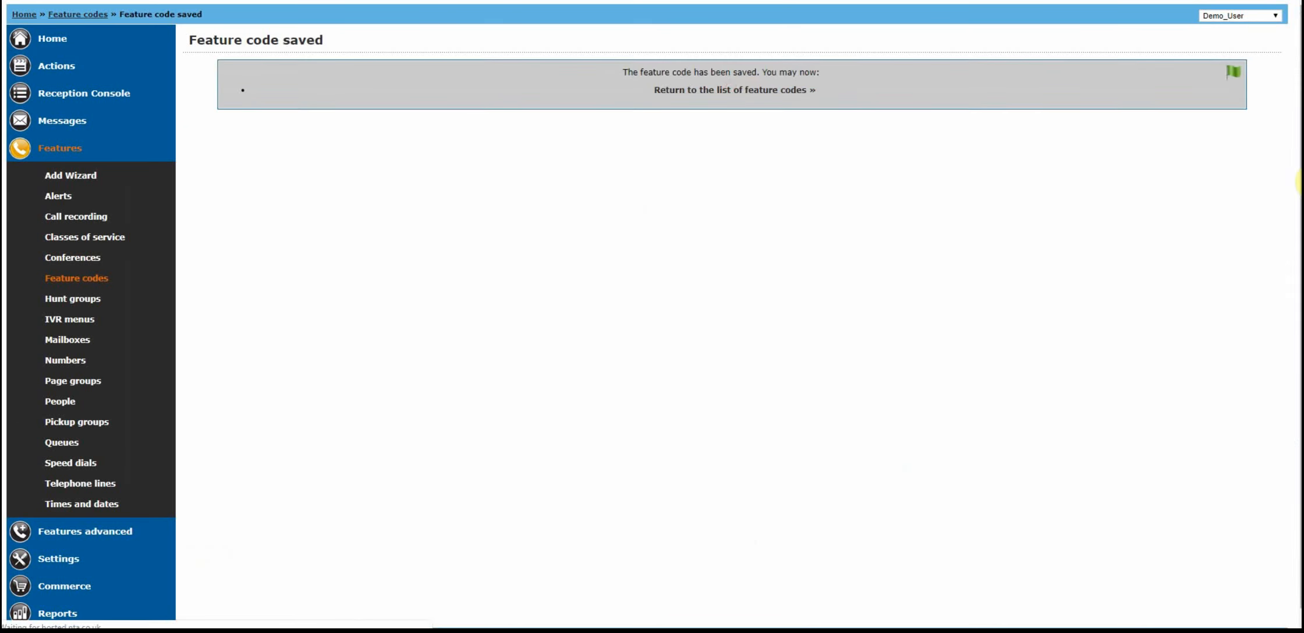
click(1251, 114)
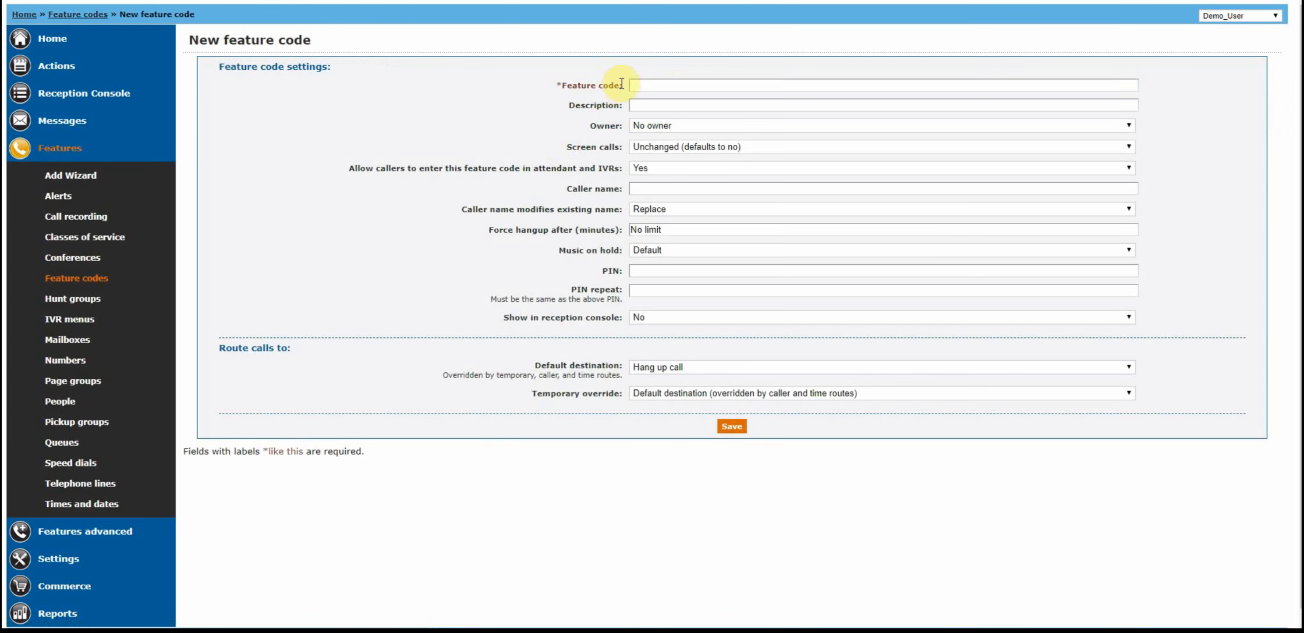
click(657, 85)
text(13)
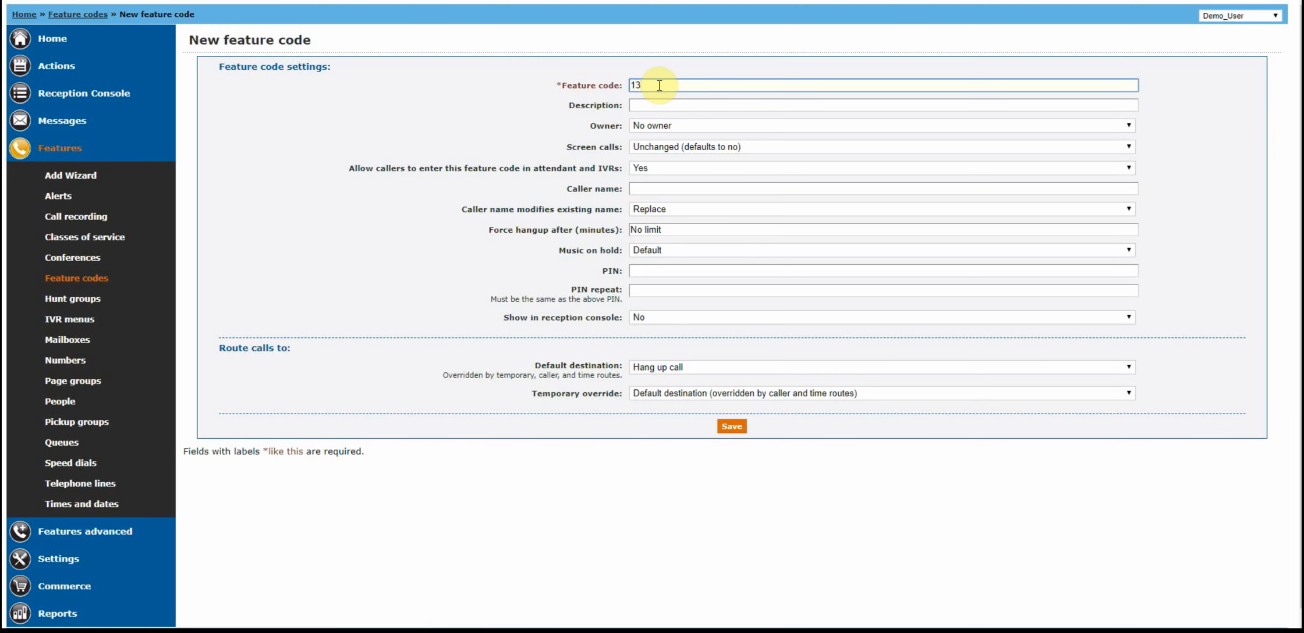
click(664, 367)
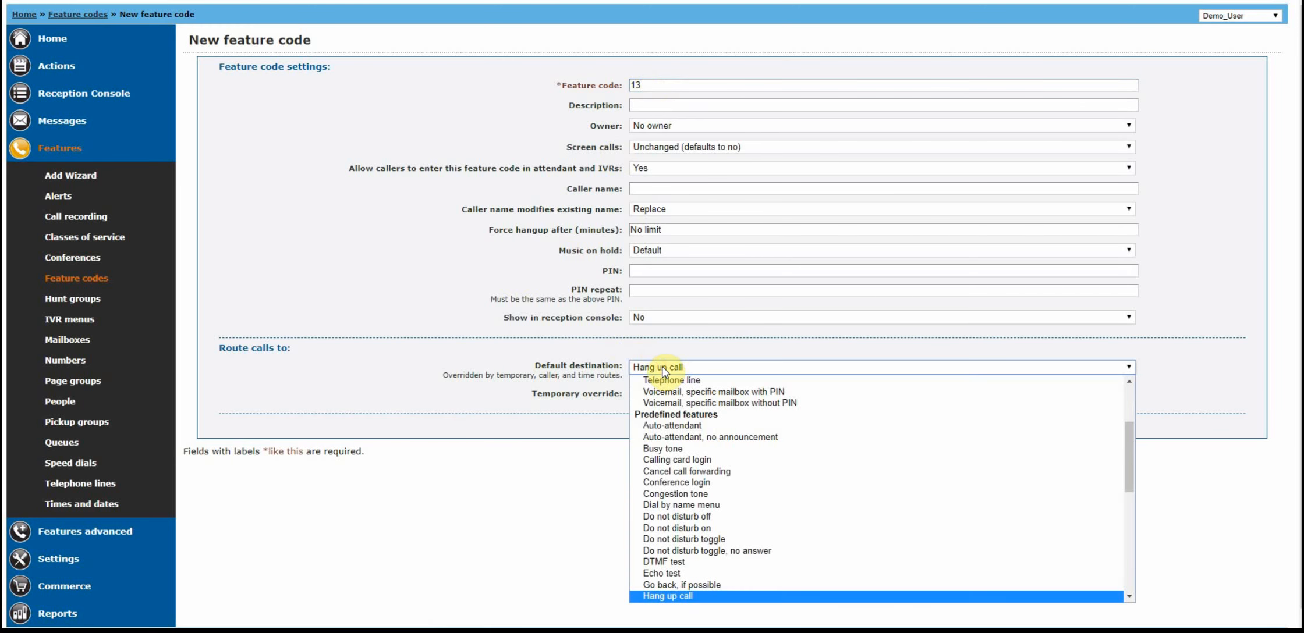
click(664, 380)
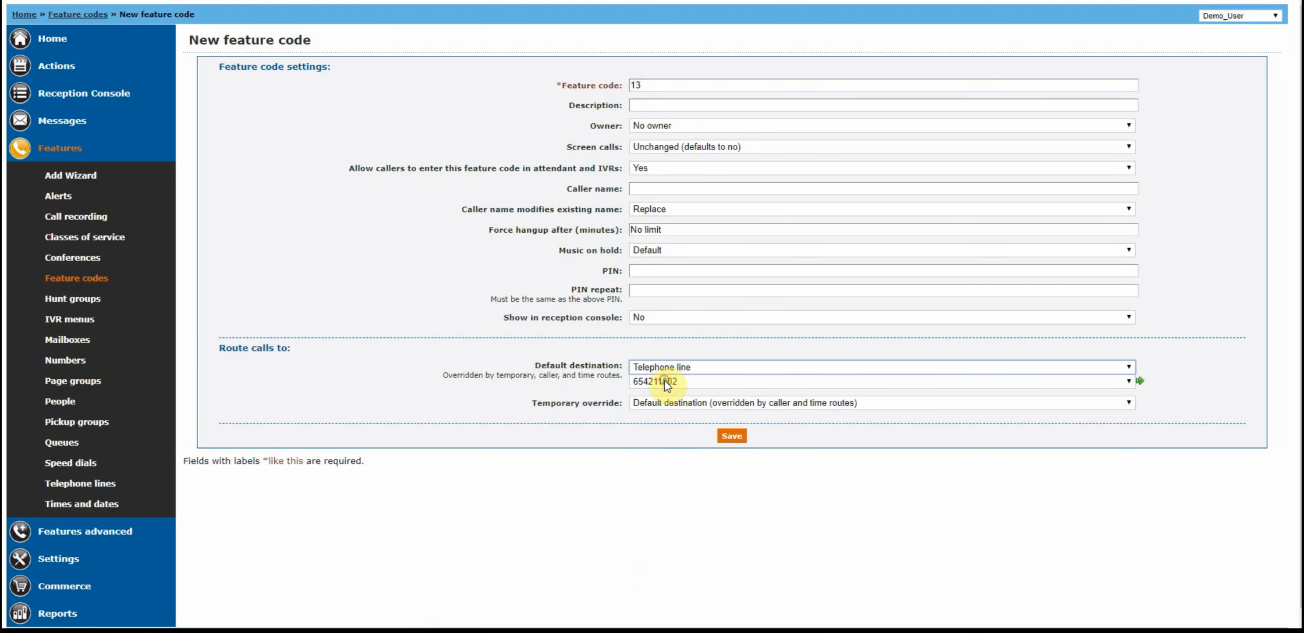
click(696, 380)
click(684, 403)
click(732, 438)
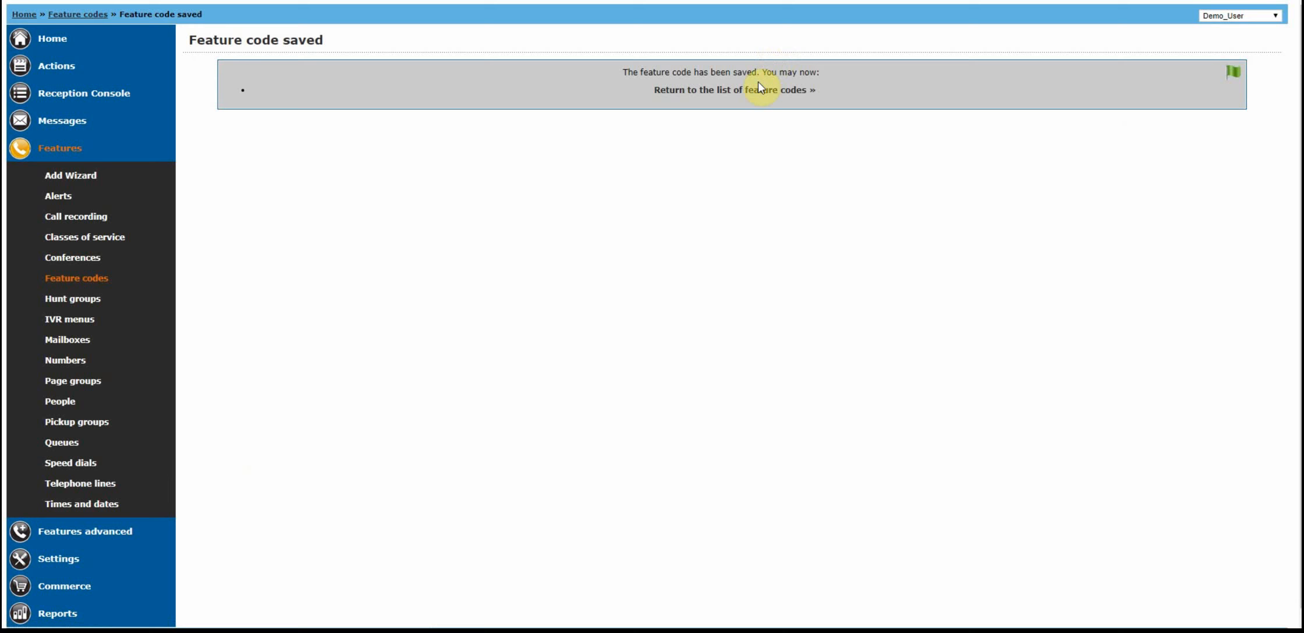
Create feature code 20 with the third telephone line as its default destination and save it.
click(758, 90)
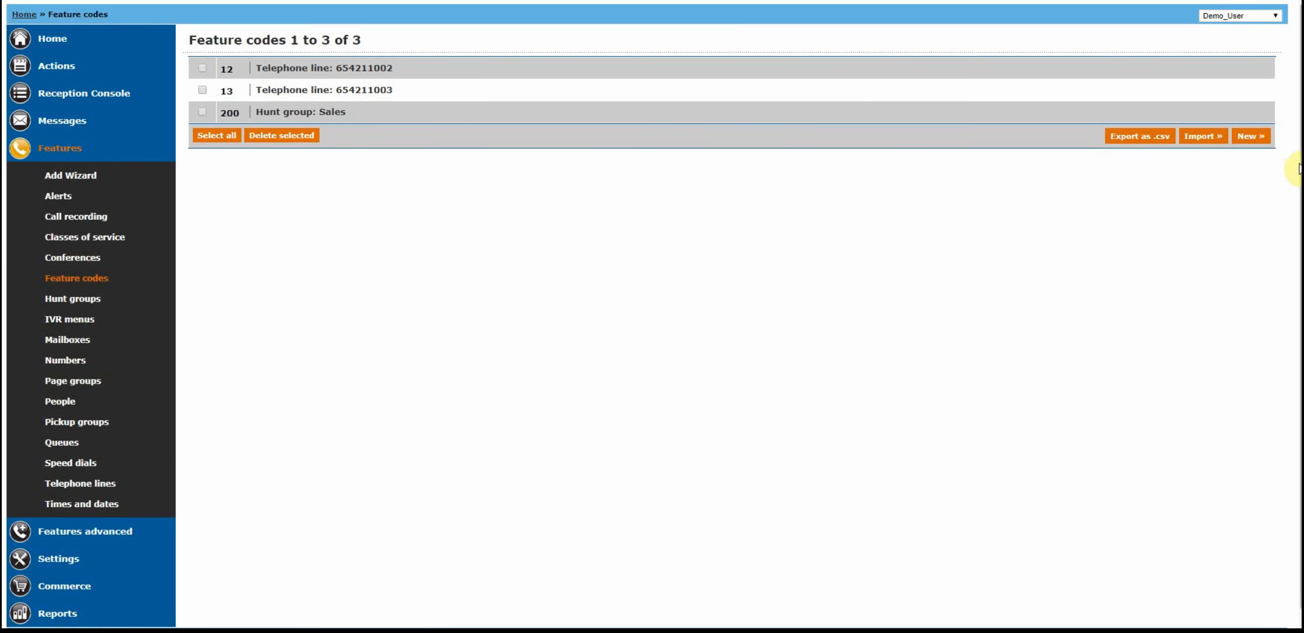
click(1251, 136)
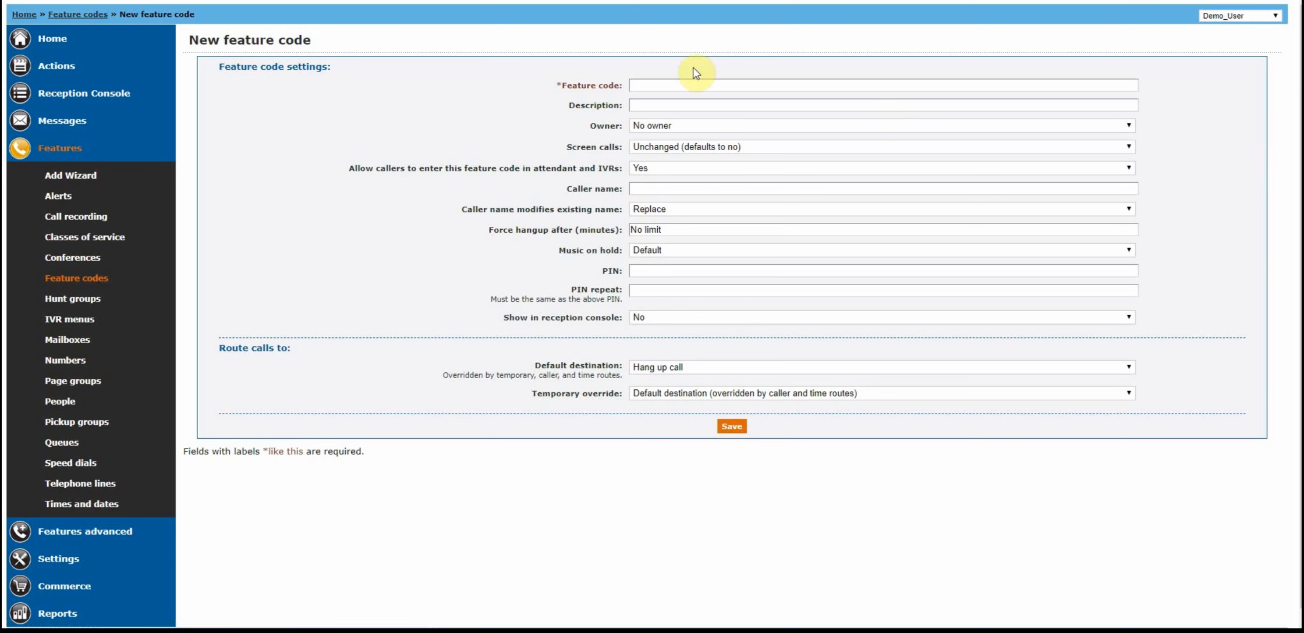
click(651, 84)
text(20)
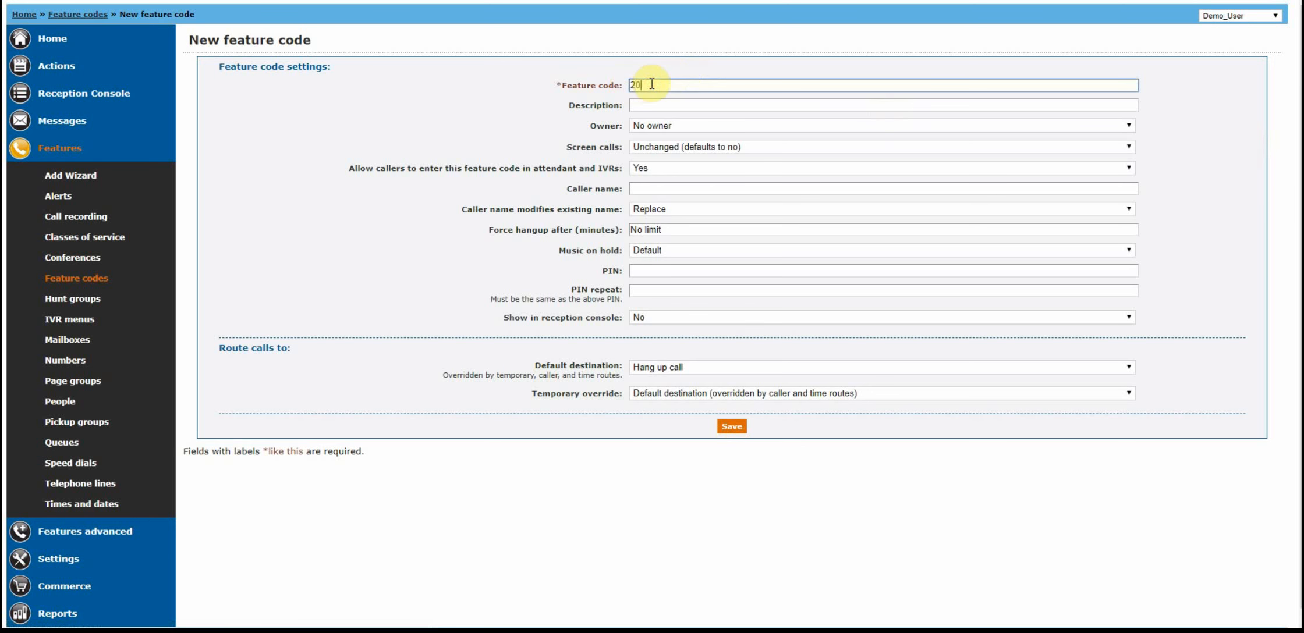
click(536, 124)
click(692, 363)
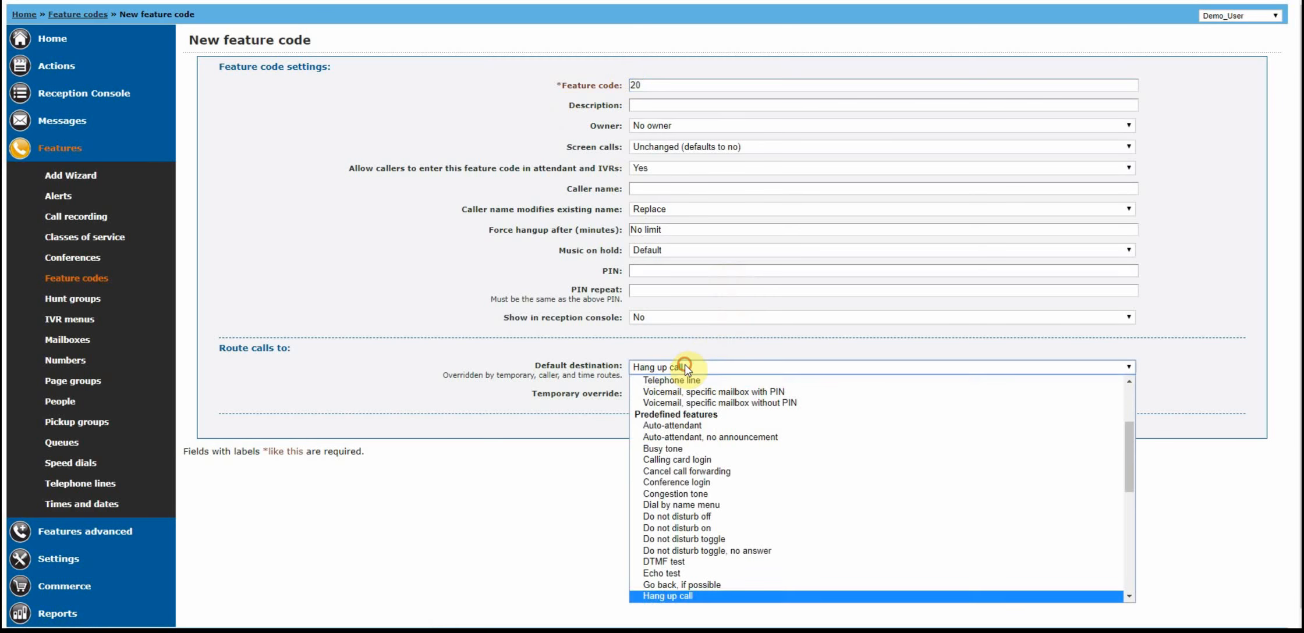
click(683, 381)
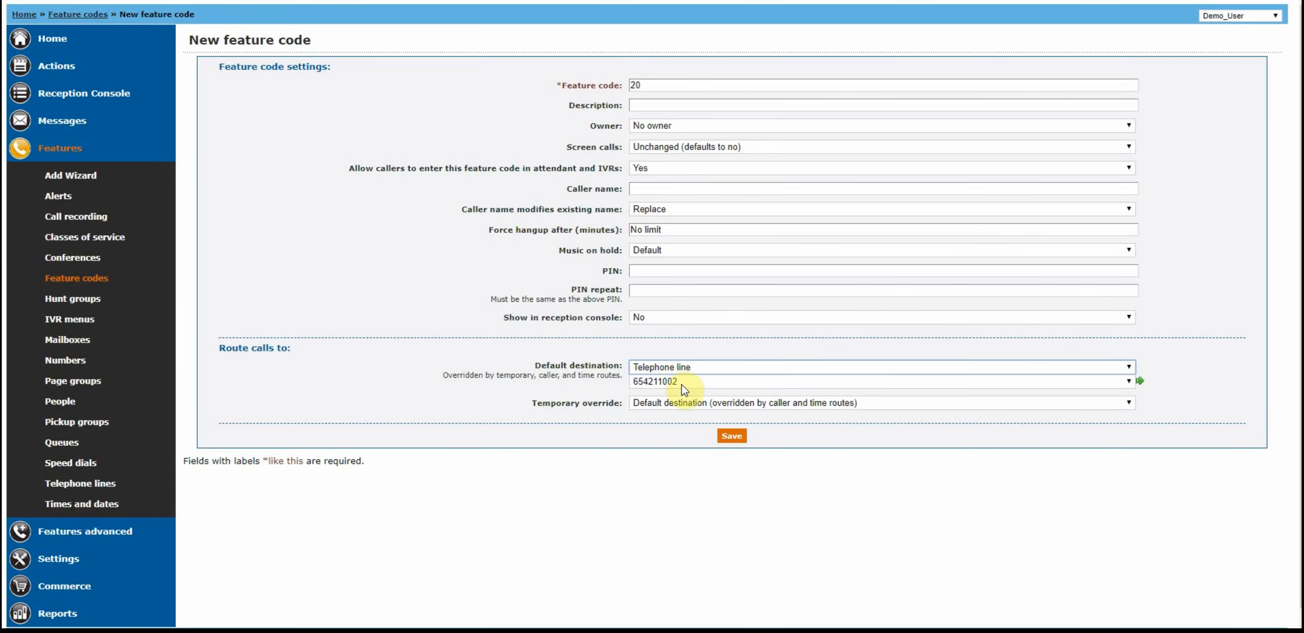
click(682, 385)
click(684, 397)
click(733, 437)
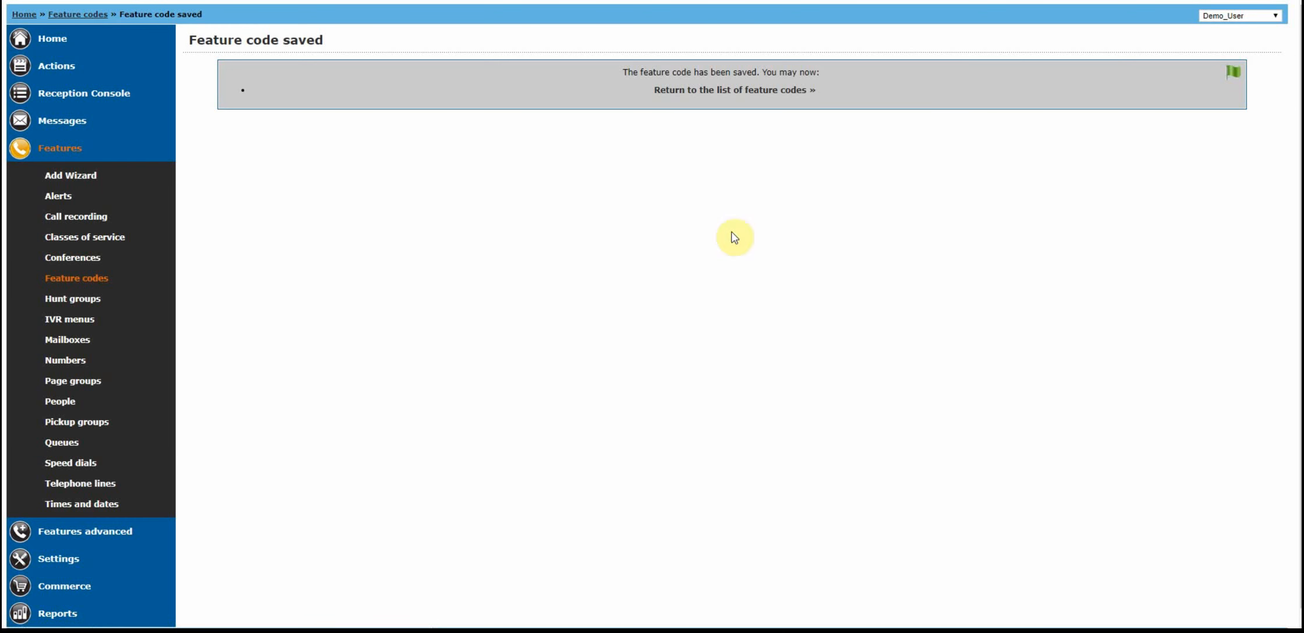
Create feature code *46 with "Voicemail, automatic mailbox without PIN" as its default destination and save it.
click(713, 93)
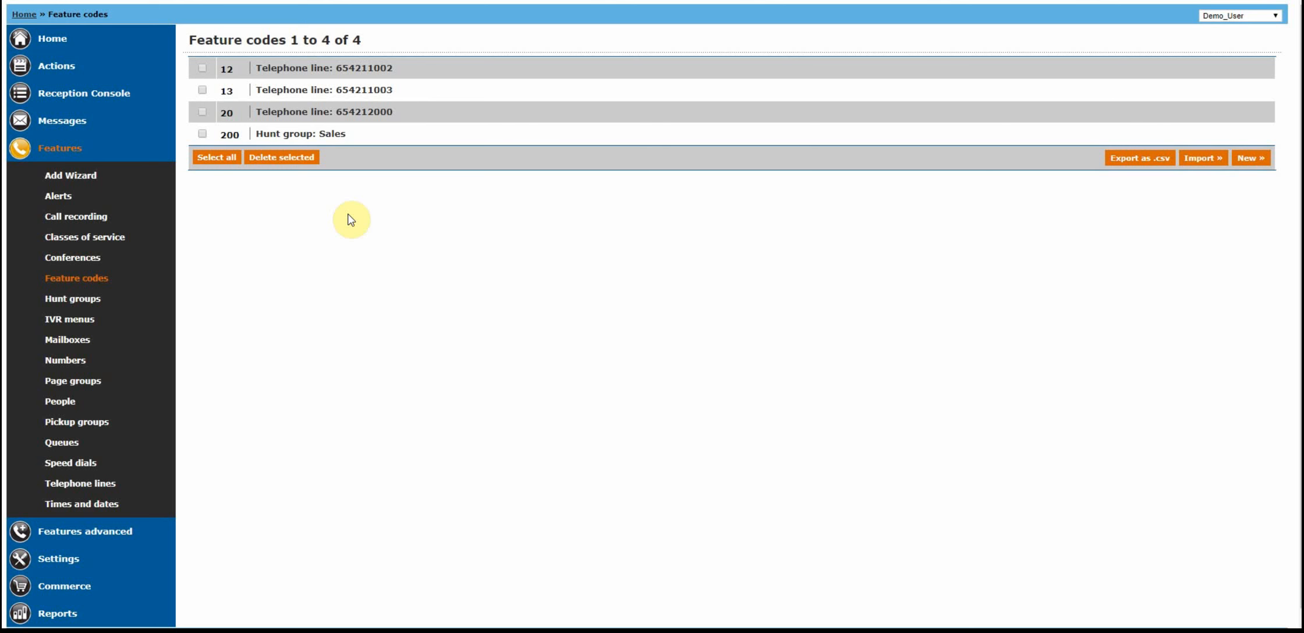
click(1249, 160)
click(642, 86)
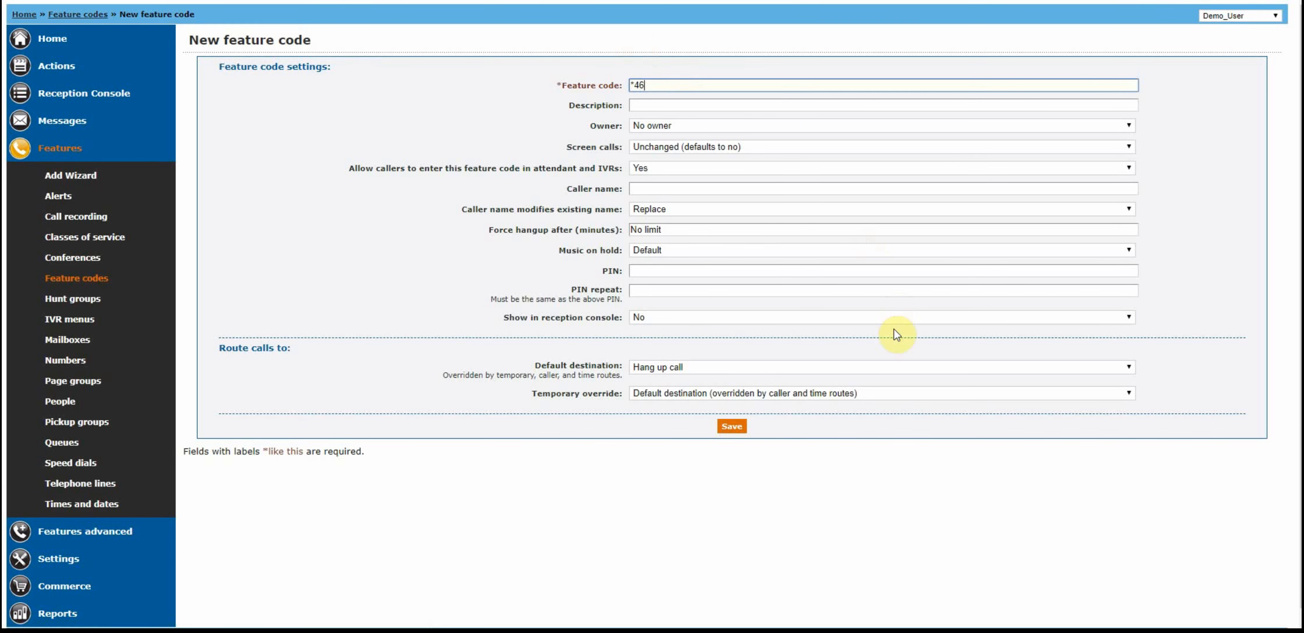
click(684, 368)
scroll(751, 419, down, 5)
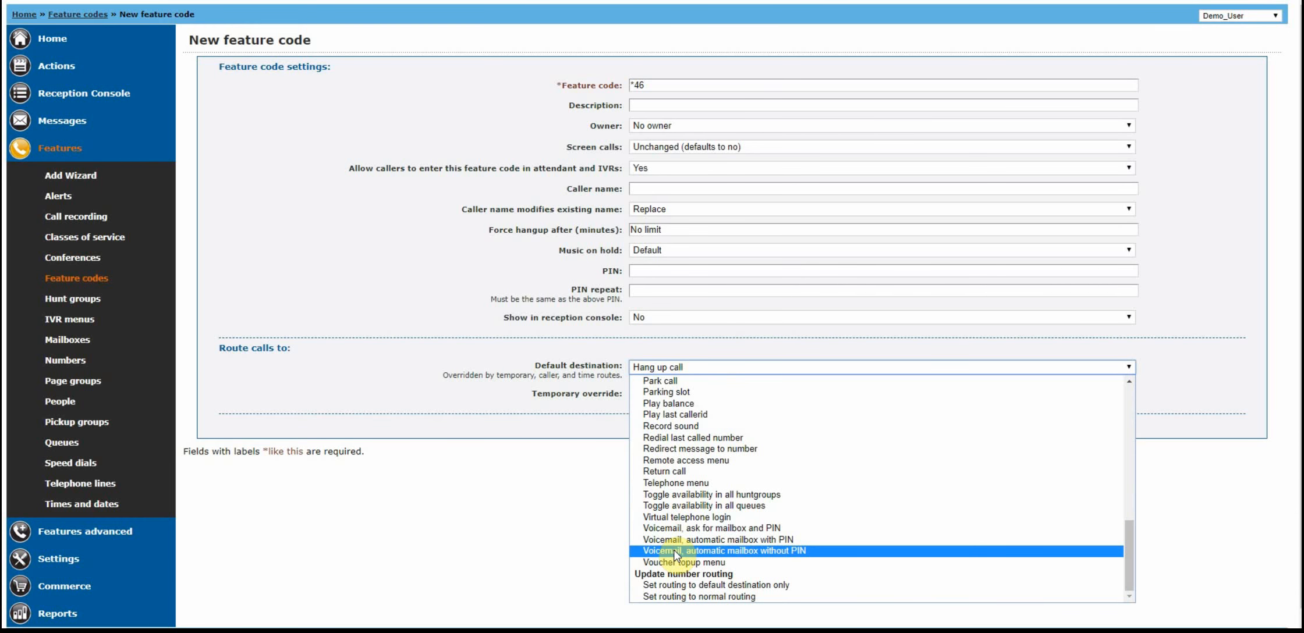
click(675, 551)
click(735, 428)
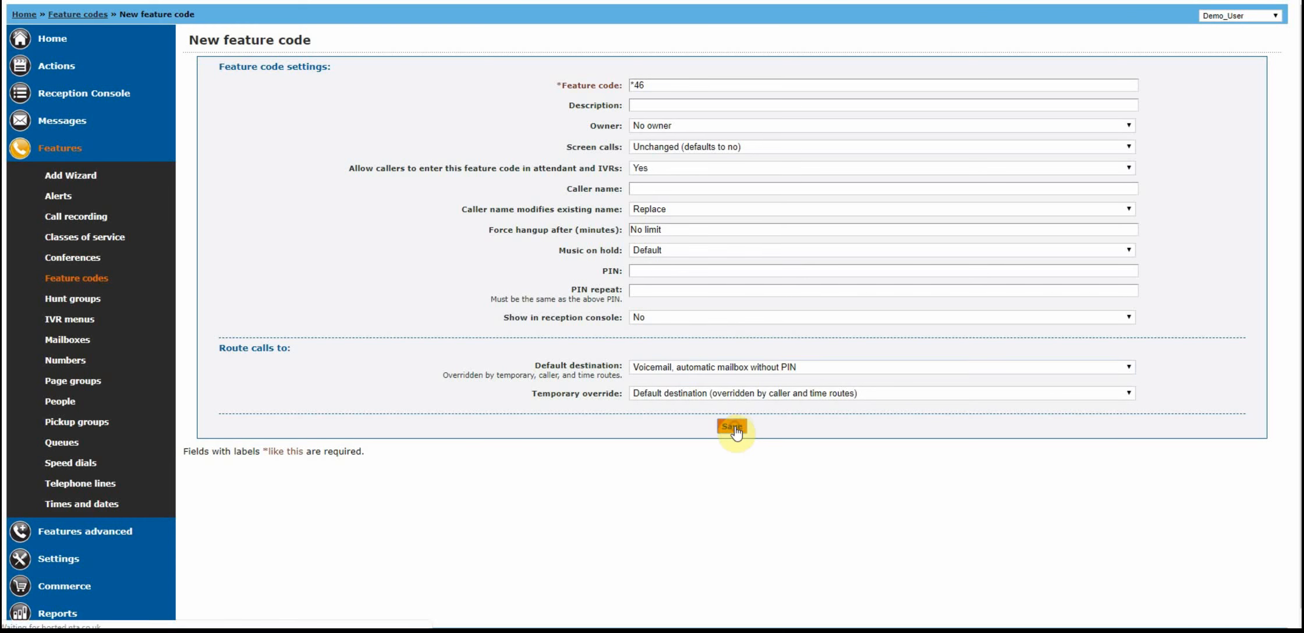
Create feature code *2000 with the third available mailbox as its default destination and save it.
click(682, 91)
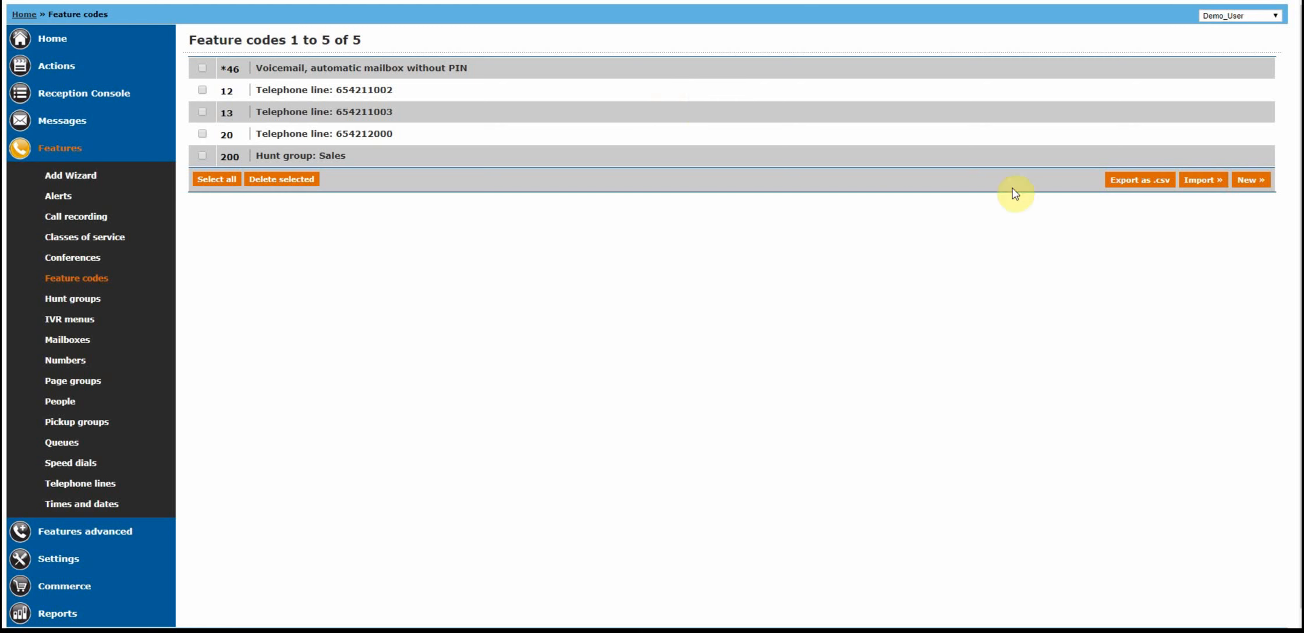
click(1249, 179)
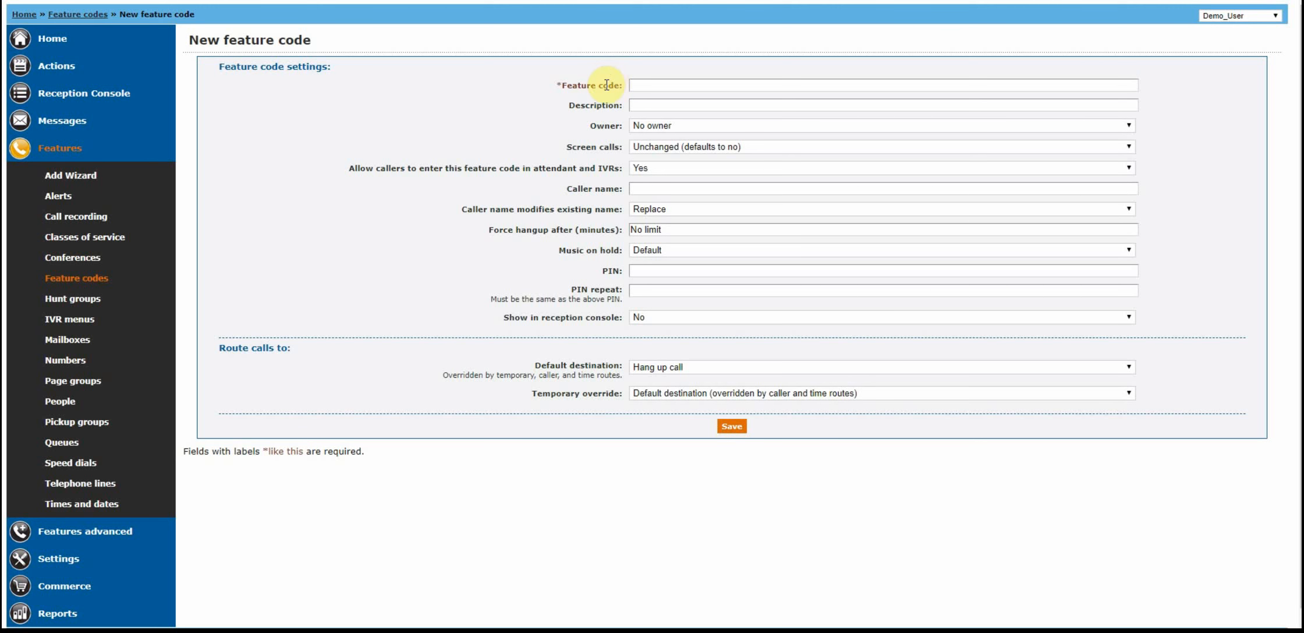
click(696, 84)
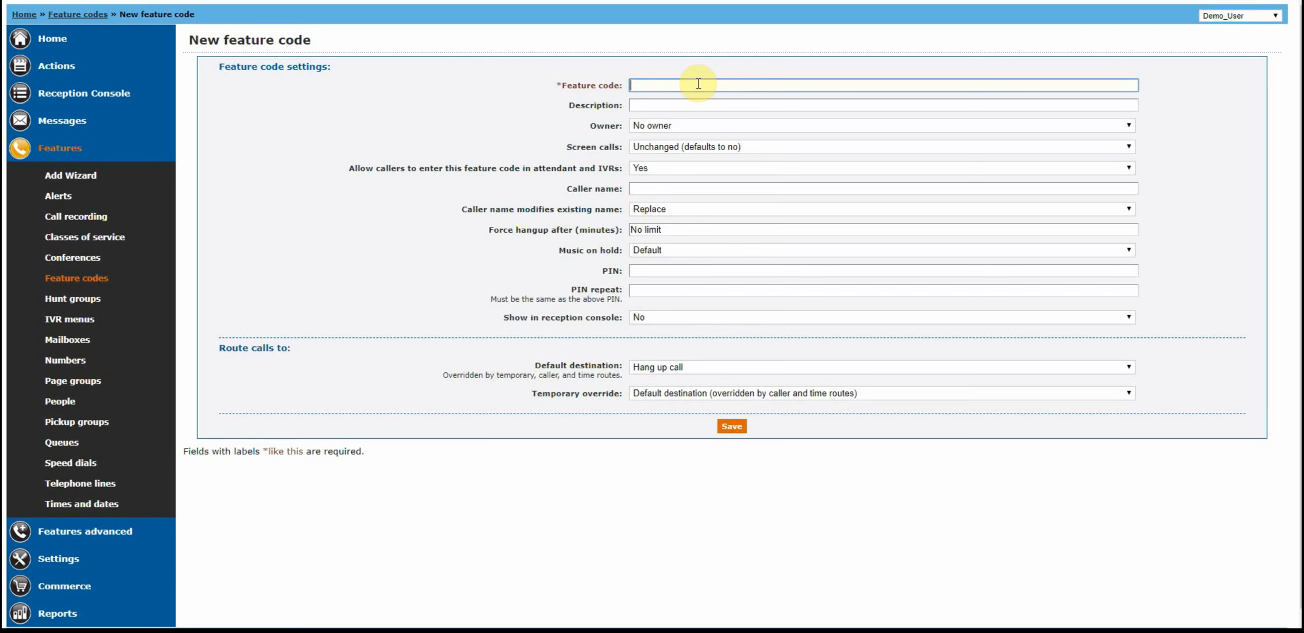
text(*2000)
click(656, 368)
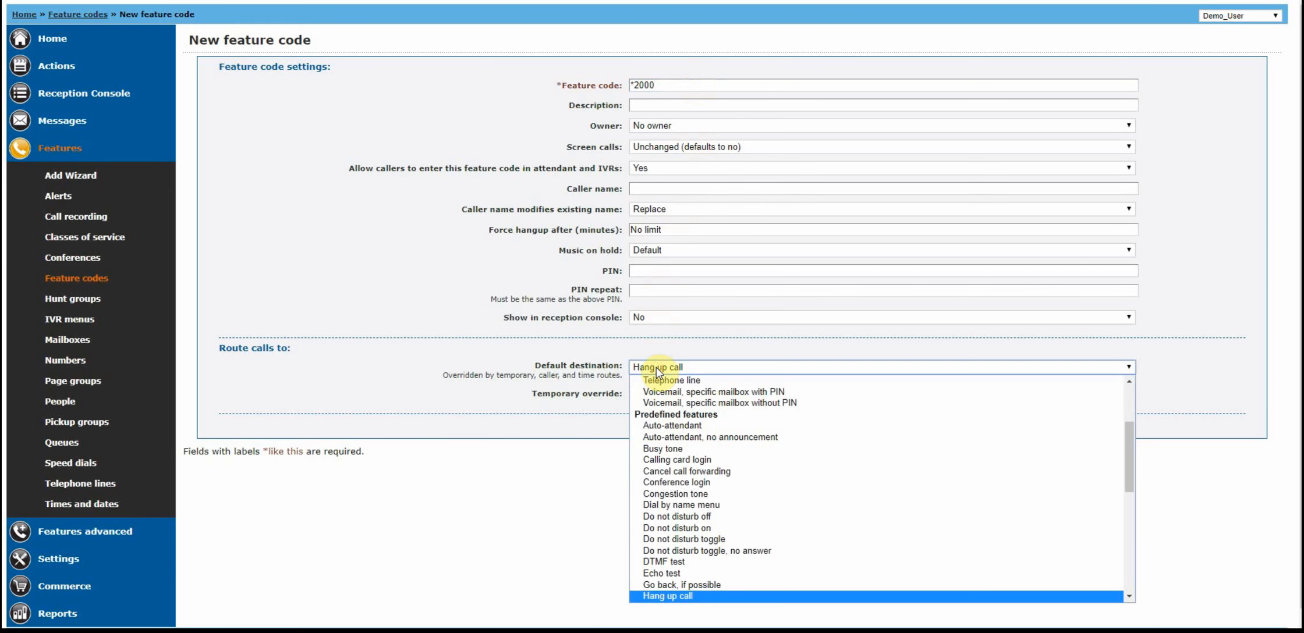
scroll(675, 430, up, 4)
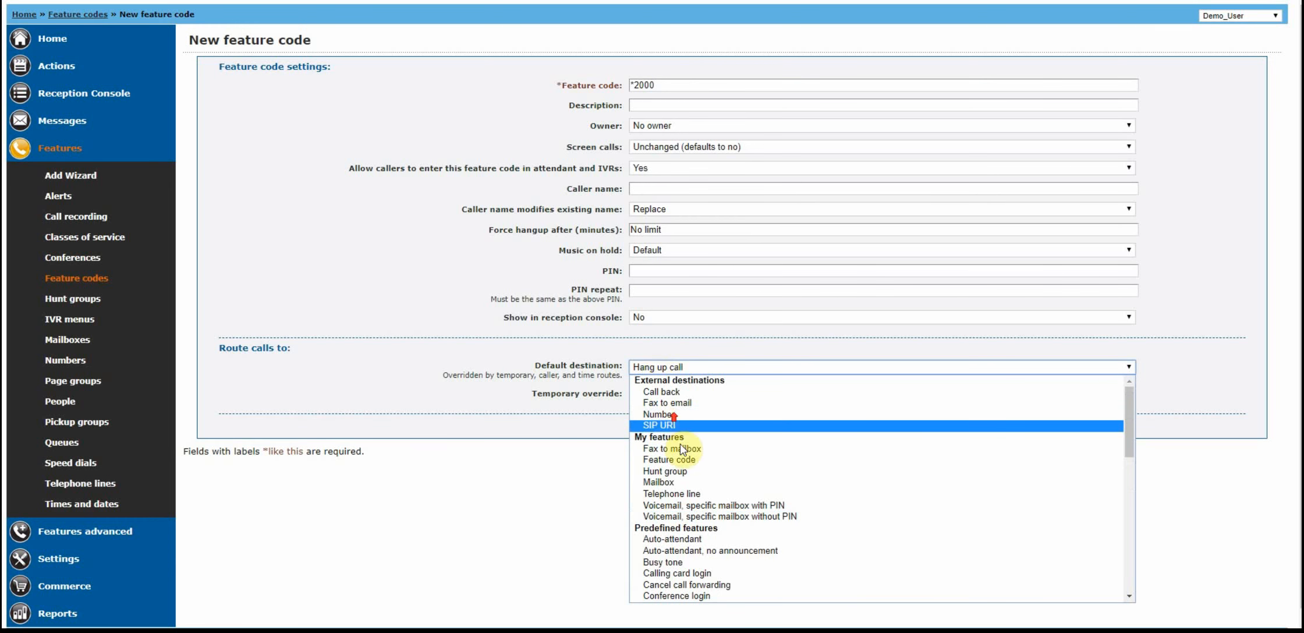
click(667, 482)
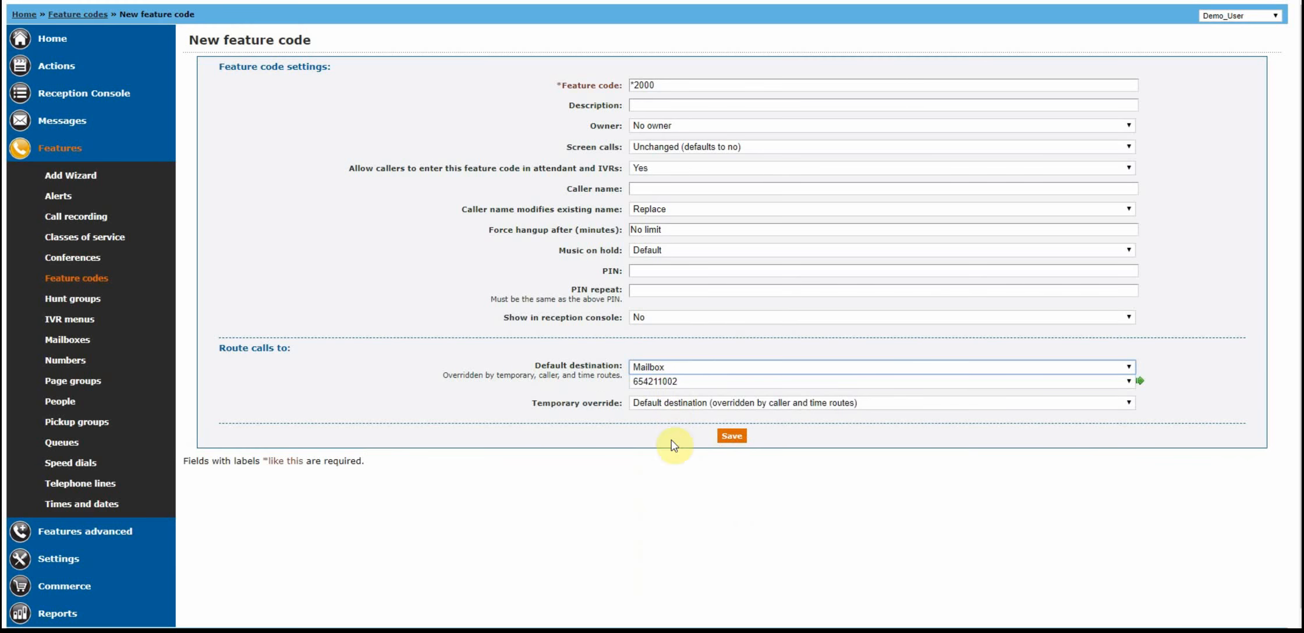
click(665, 381)
click(661, 417)
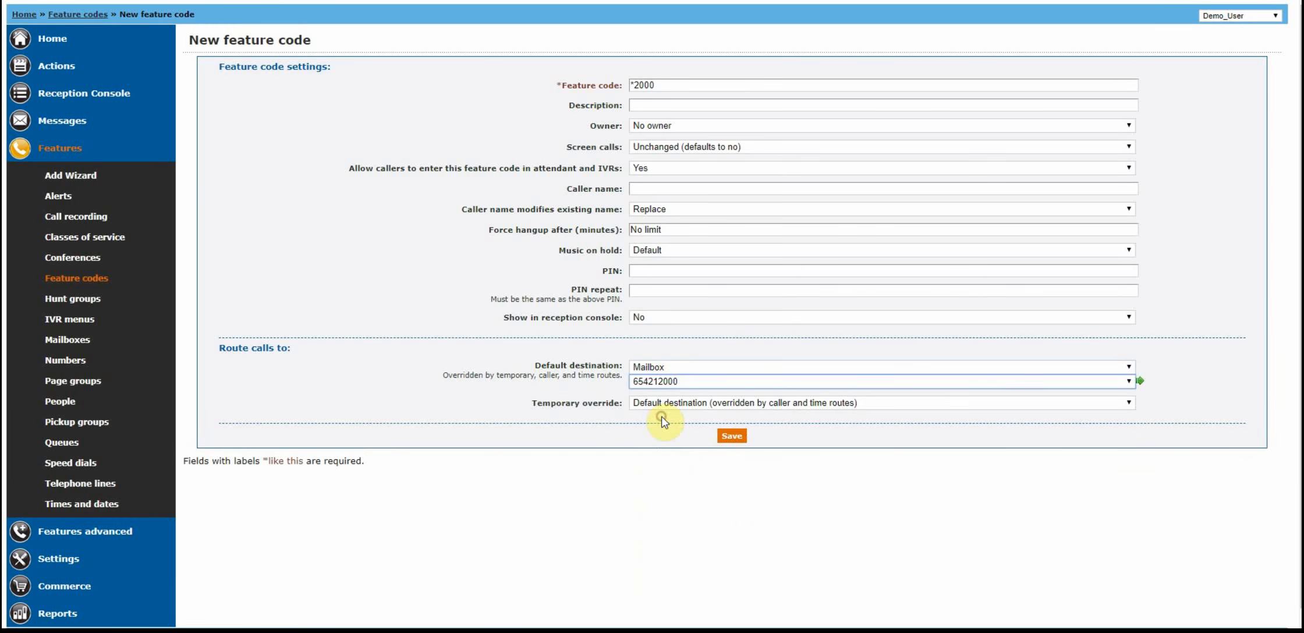
click(732, 436)
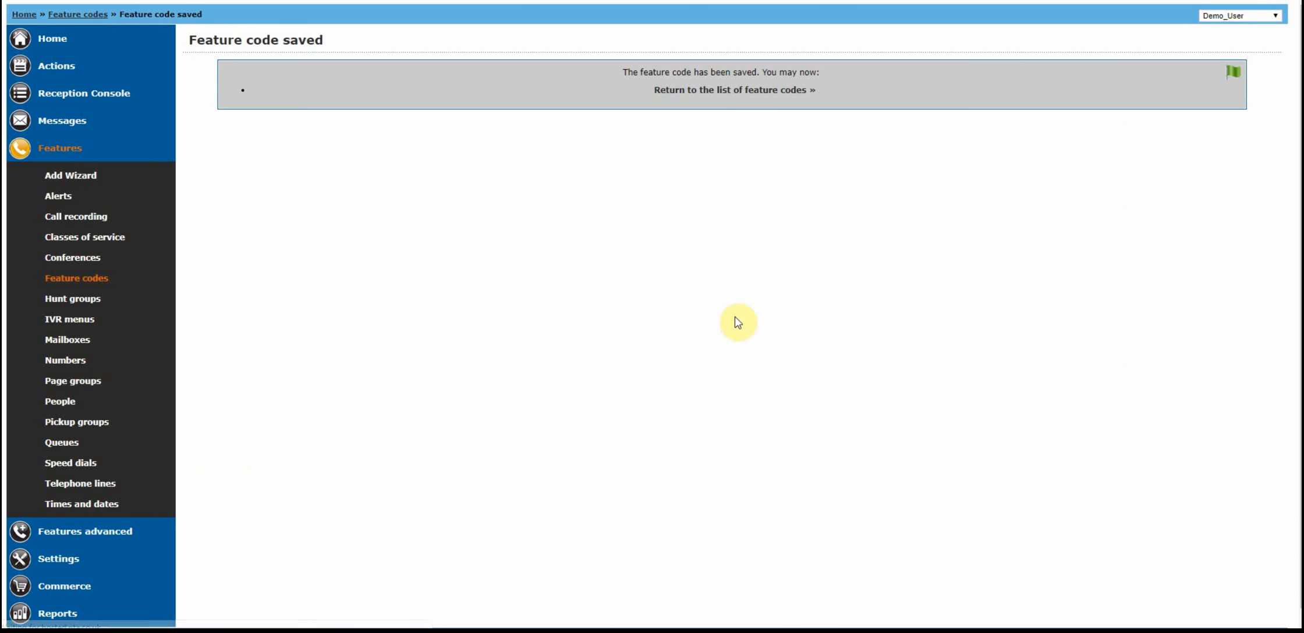
Give feature code *2000 the description "Company main mailbox" and save the change.
click(729, 88)
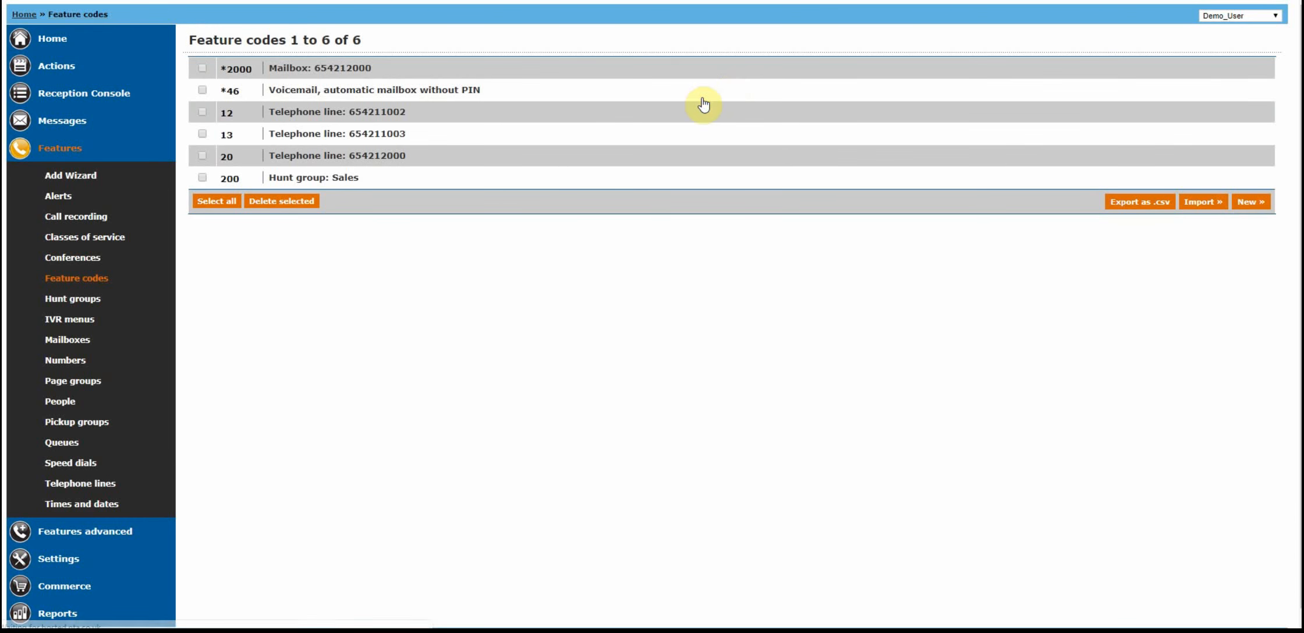
click(237, 74)
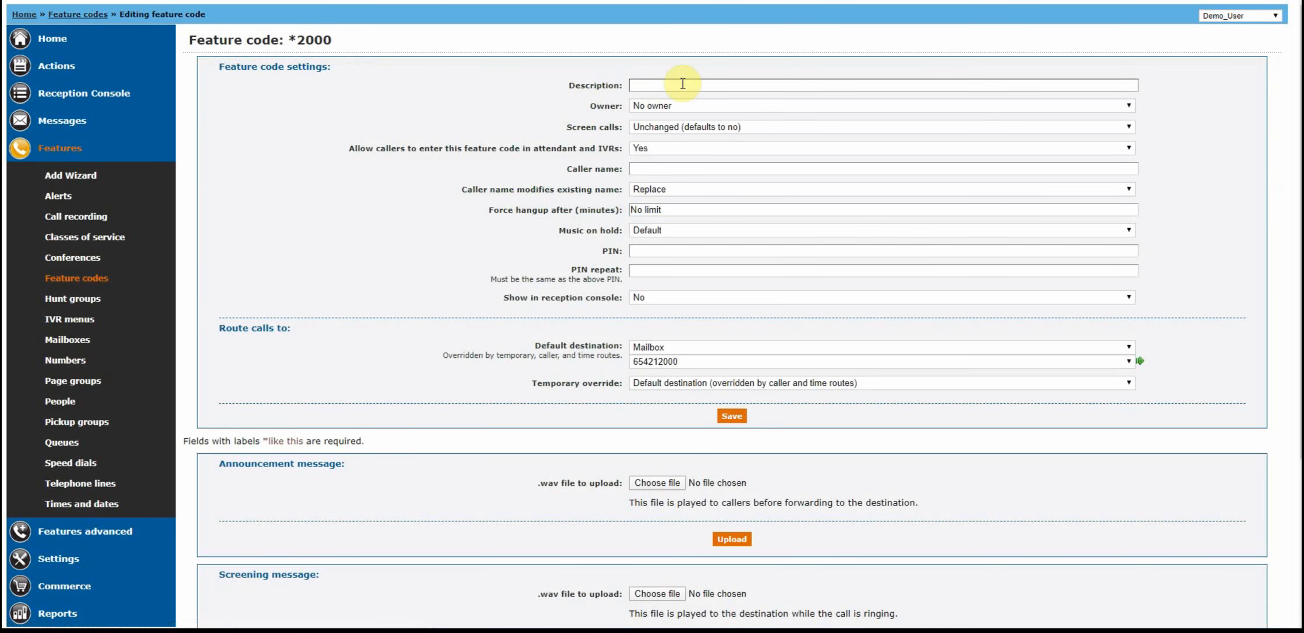
click(682, 84)
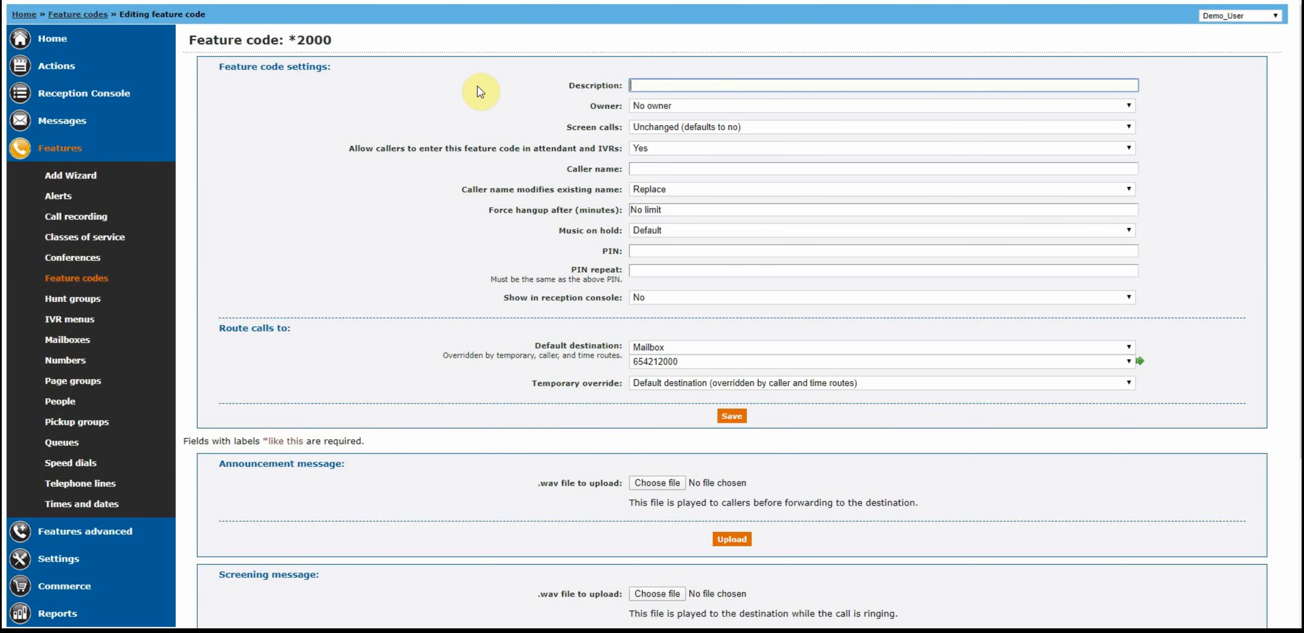
text(Company main mailbox)
click(732, 416)
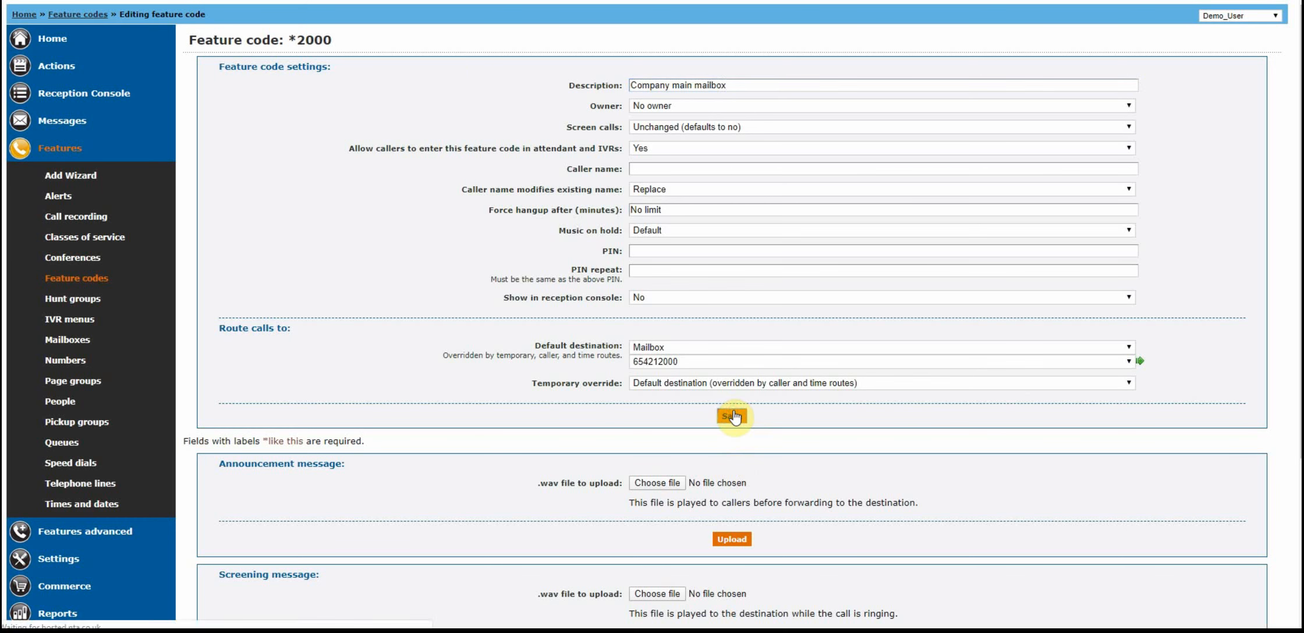